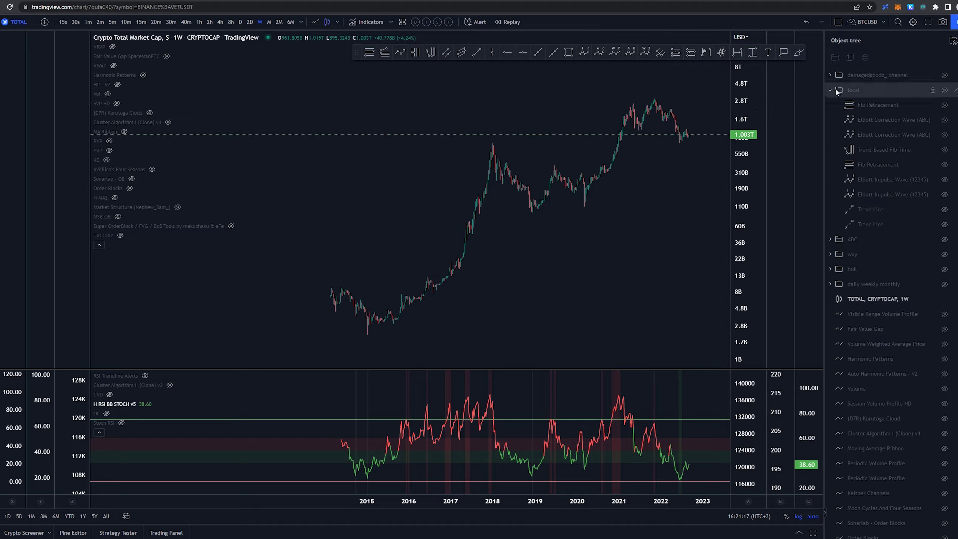
- Collapse the local drawing group and show the bull group's wave labels on the weekly total market cap chart
click(830, 91)
drag(617, 302, 562, 310)
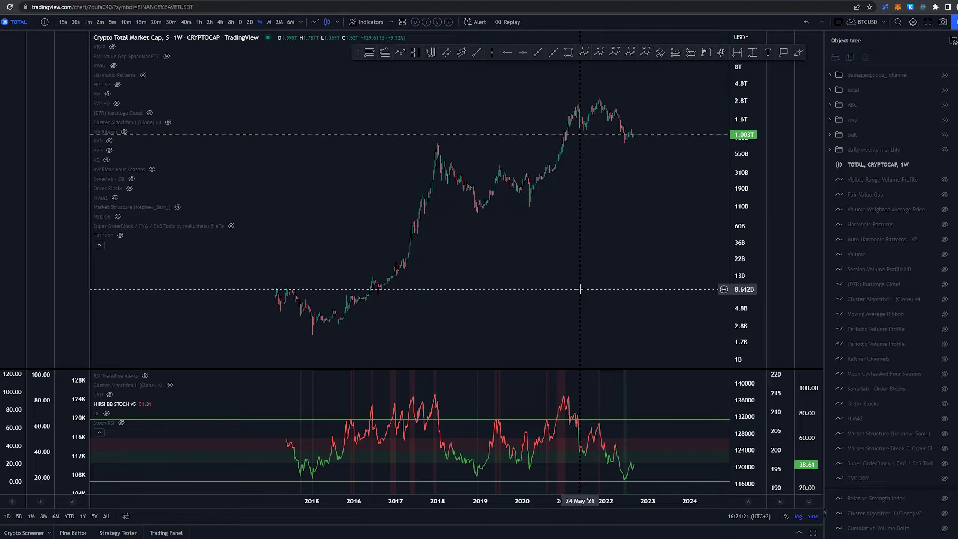
click(945, 135)
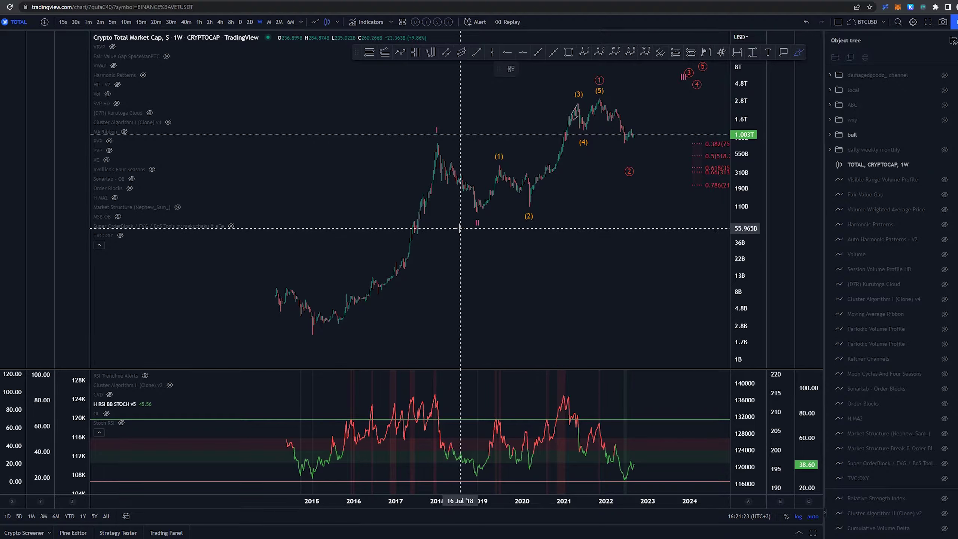
- Trace the rise into wave I and the rise out of wave II with the brush, and undo both strokes
drag(318, 330, 453, 146)
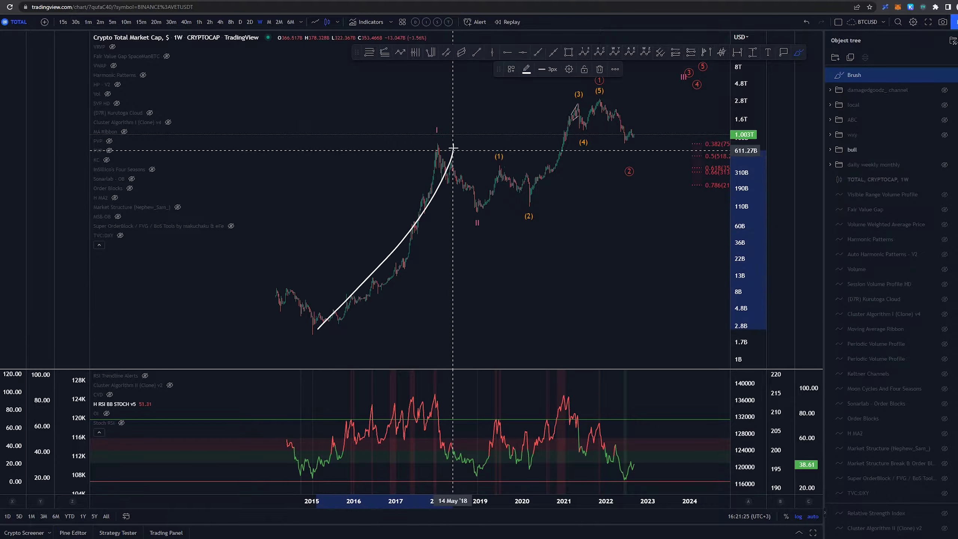
key(ctrl+z)
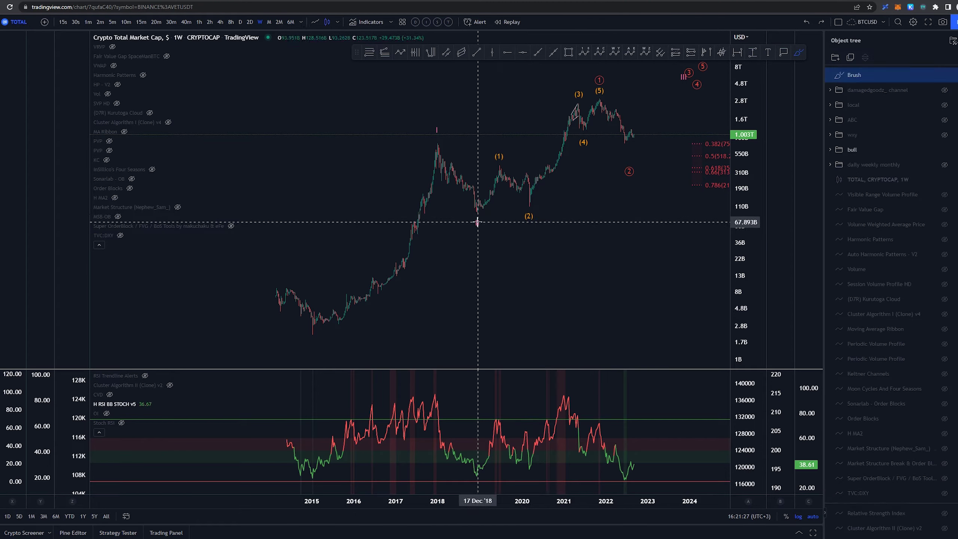
mouse_move(478, 221)
mouse_down()
mouse_move(504, 168)
mouse_move(531, 204)
mouse_move(589, 97)
mouse_move(540, 105)
mouse_move(584, 97)
mouse_up()
key(ctrl+z)
key(ctrl+z)
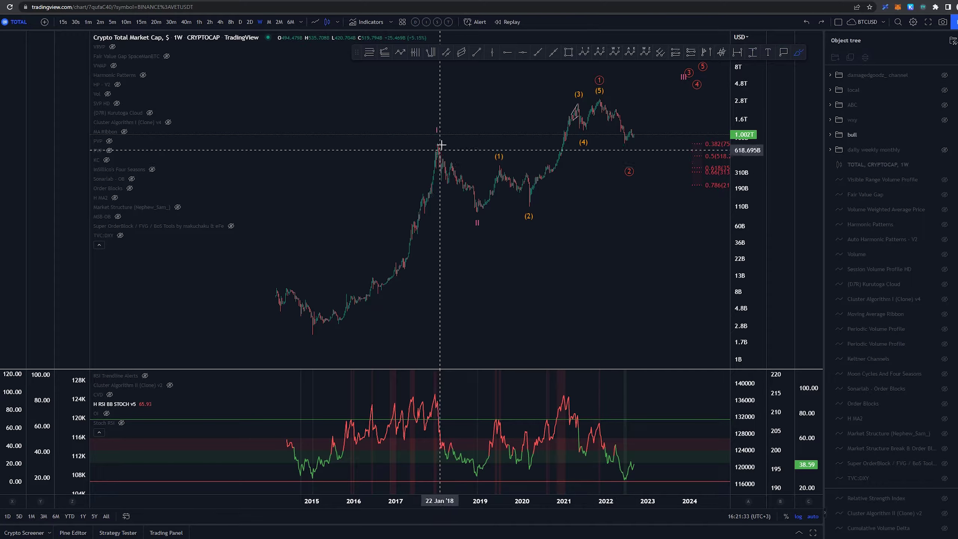
- Brush marks at the wave I and circled 1 highs and along the whole rise from the 2015 low, and undo them
mouse_move(435, 155)
mouse_down()
mouse_move(430, 127)
mouse_move(439, 148)
mouse_up()
key(ctrl+z)
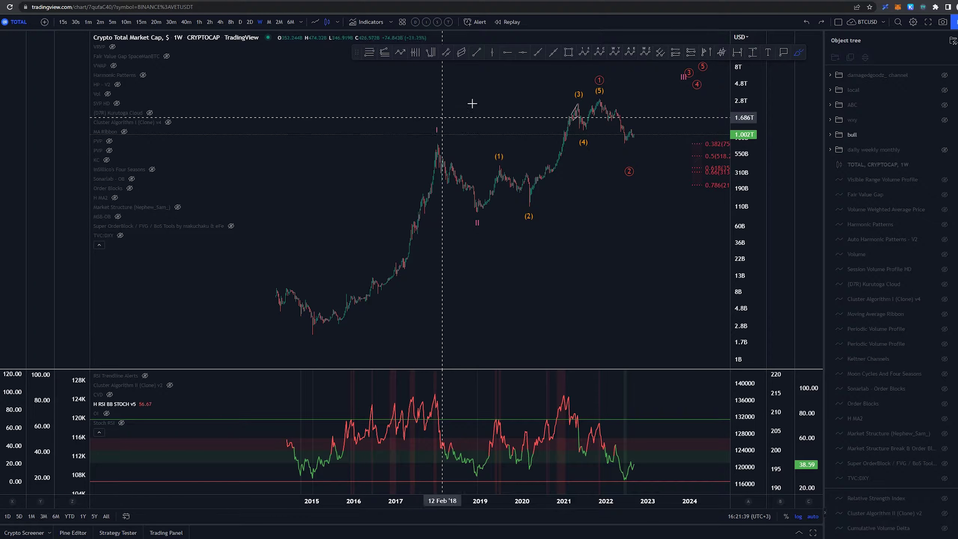
drag(605, 75, 593, 80)
click(601, 72)
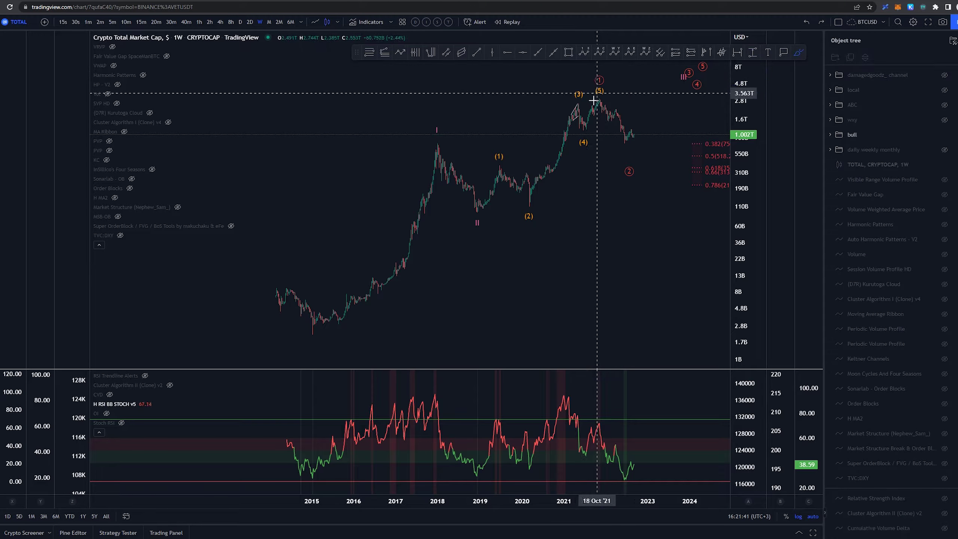
mouse_move(313, 340)
mouse_down()
mouse_move(445, 139)
mouse_move(488, 214)
mouse_move(602, 93)
mouse_up()
key(ctrl+z)
- Mark the circled 2 label and the price area after the wave (5) high with the brush, and undo the marks
scroll(632, 235, up, 3)
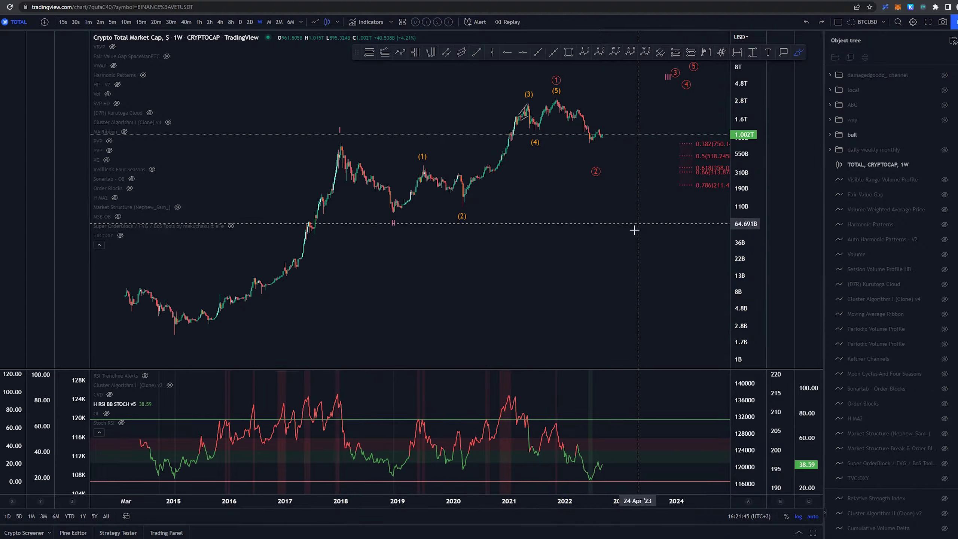
drag(622, 243, 553, 259)
scroll(552, 259, down, 2)
drag(545, 167, 576, 186)
key(ctrl+z)
mouse_move(526, 100)
mouse_down()
mouse_move(554, 145)
mouse_move(576, 112)
mouse_up()
key(ctrl+z)
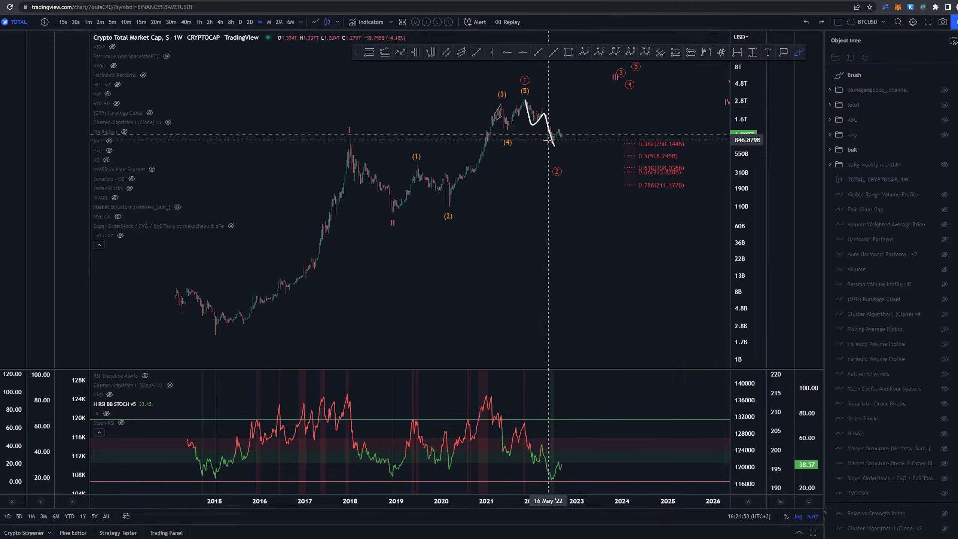
- Sketch a projected further decline beyond the current price, and delete it together with the traced drop from the wave (5) high
mouse_move(553, 144)
mouse_down()
mouse_move(568, 125)
mouse_move(595, 155)
mouse_up()
key(ctrl+z)
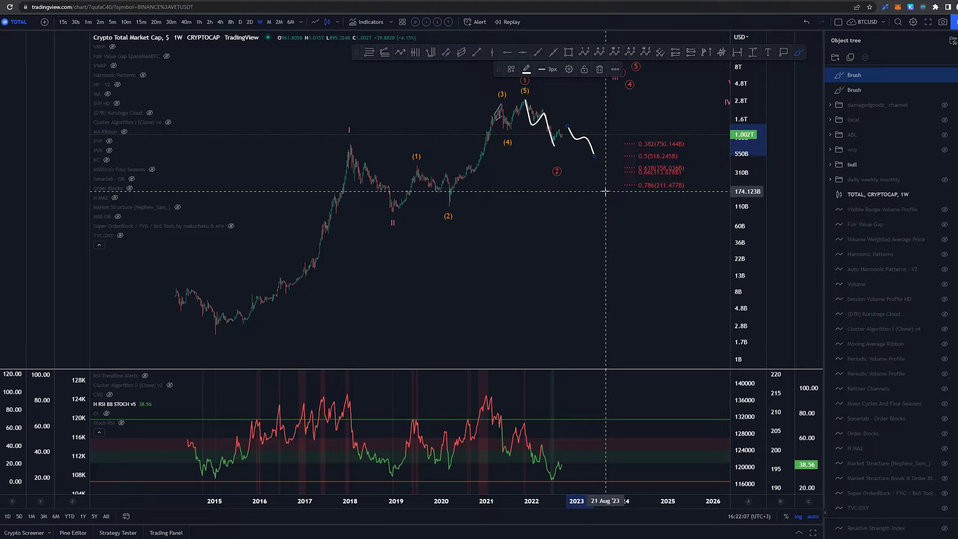
key(Delete)
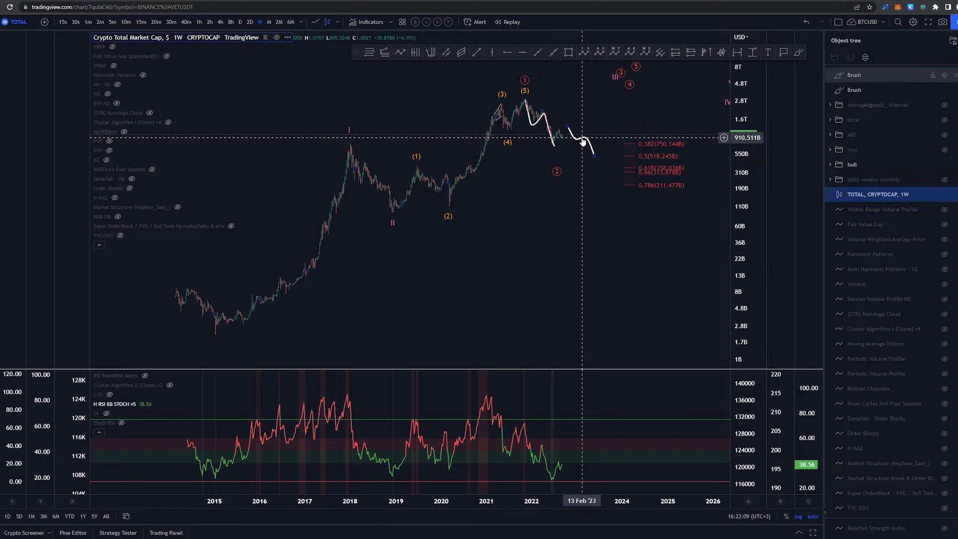
click(541, 121)
key(Delete)
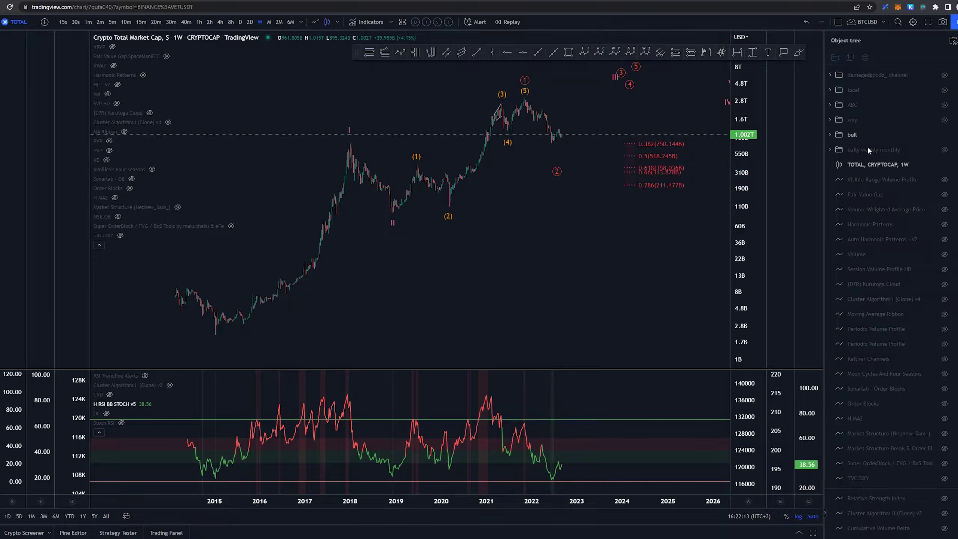
- Switch the chart to the daily timeframe and show the wxy drawing group in place of the bull group
click(240, 22)
scroll(489, 220, down, 8)
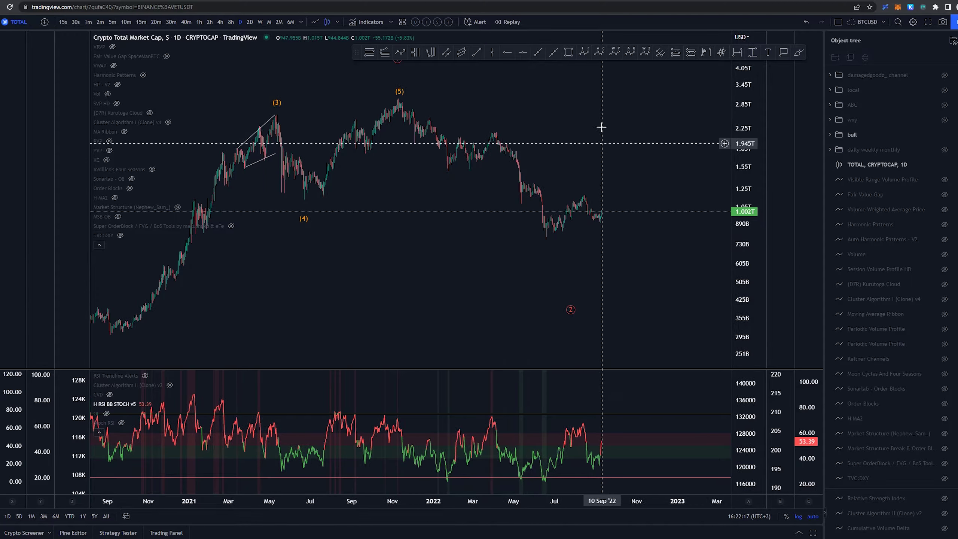
mouse_move(588, 101)
mouse_down()
mouse_move(285, 135)
mouse_move(560, 99)
mouse_up()
key(ctrl+z)
drag(745, 140, 746, 156)
drag(642, 134, 636, 145)
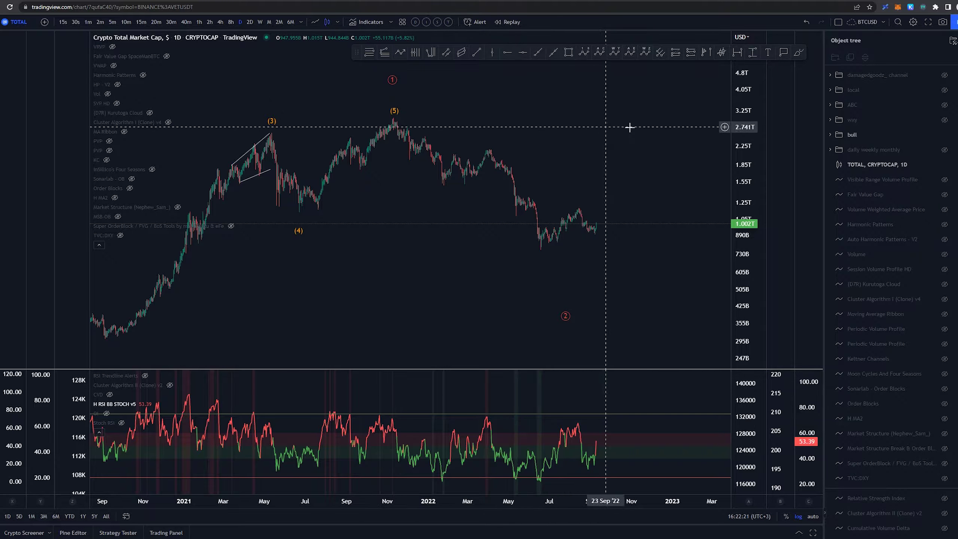
click(945, 120)
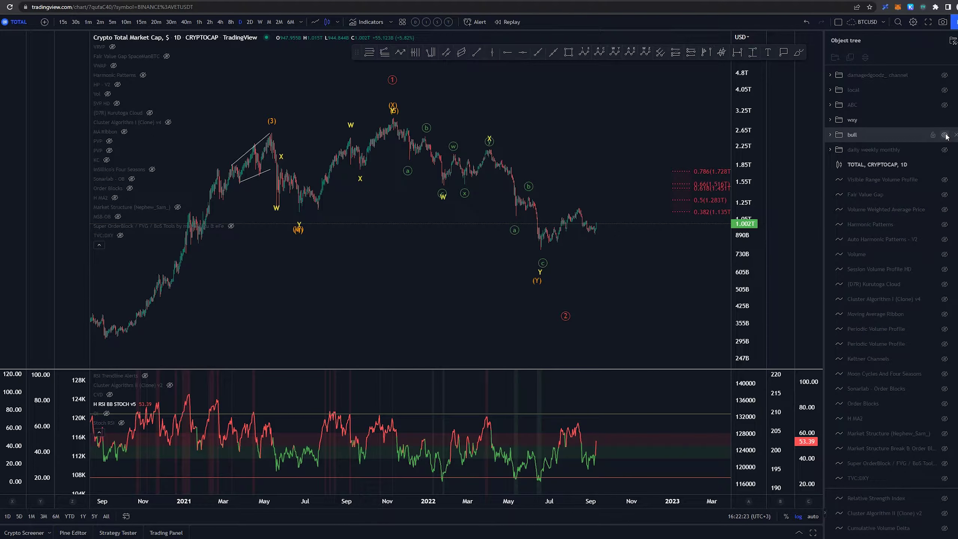
click(945, 135)
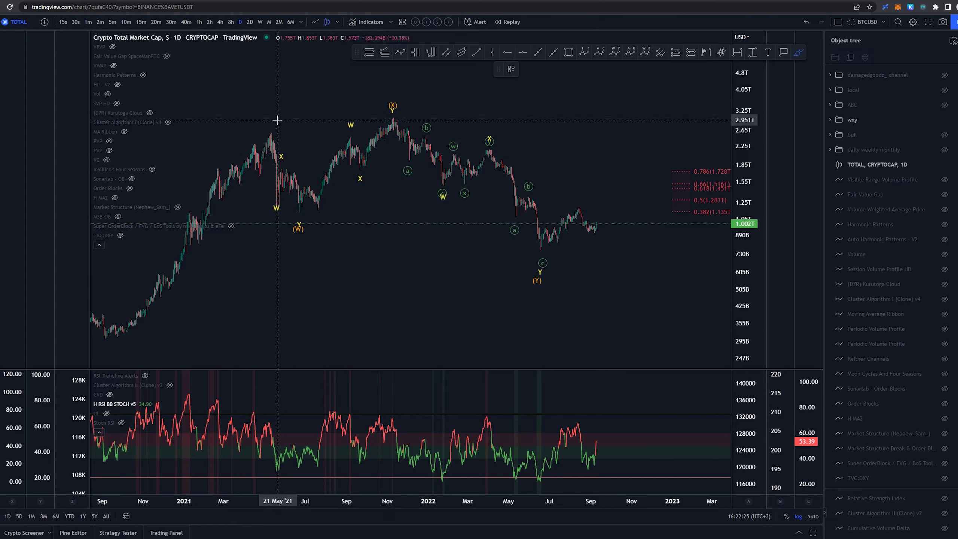
- Handwrite a 3 above the May 2021 high, and brush and undo the W-X-Y path and an upward arrow from its low
mouse_move(267, 97)
mouse_down()
mouse_move(251, 116)
mouse_move(442, 151)
mouse_move(537, 243)
mouse_up()
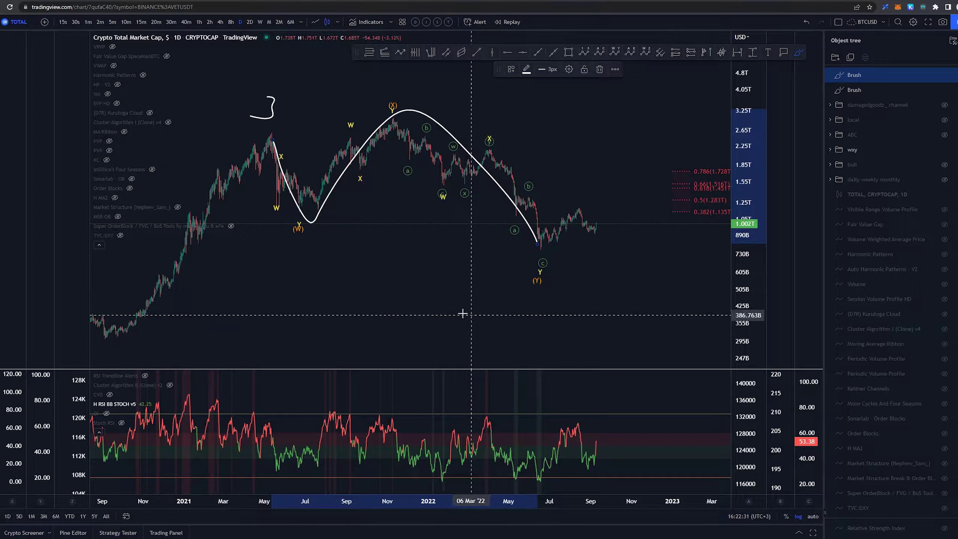
key(ctrl+z)
drag(546, 250, 600, 162)
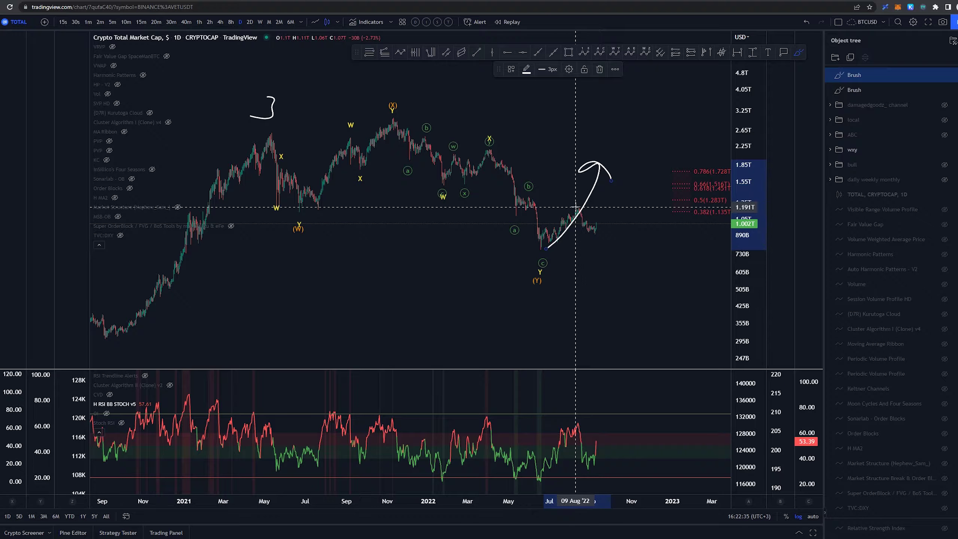
key(ctrl+z)
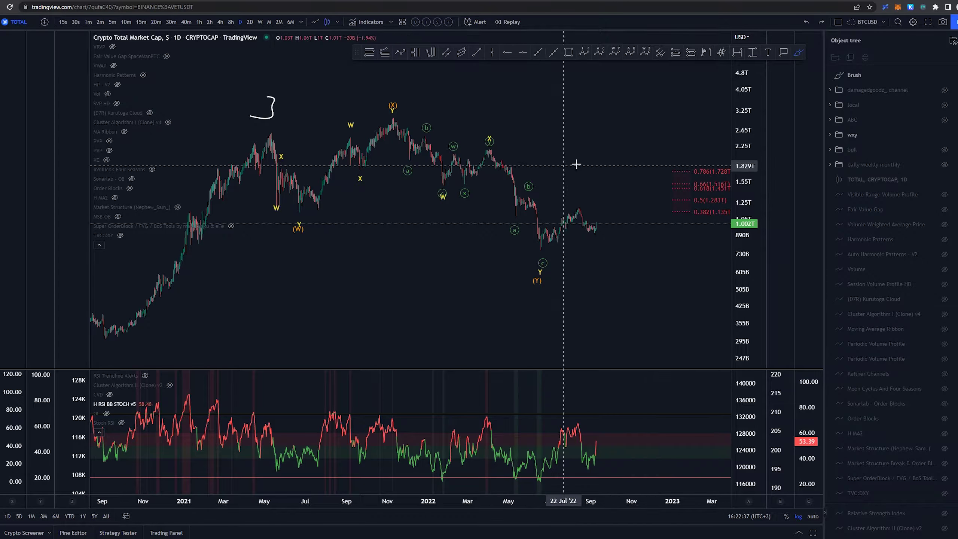
- Handwrite a 4 below (W) and a 5 above (X), and brush and remove an ellipse around the move between them
mouse_move(291, 237)
mouse_down()
mouse_move(289, 252)
mouse_move(315, 250)
mouse_move(320, 264)
mouse_up()
drag(374, 71, 361, 94)
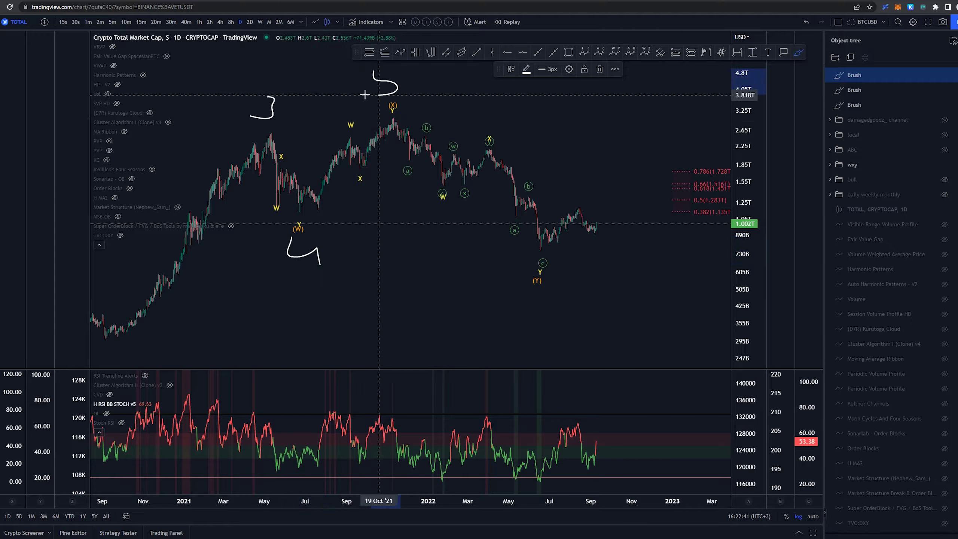
mouse_move(301, 212)
mouse_down()
mouse_move(309, 183)
mouse_move(354, 143)
mouse_move(426, 129)
mouse_up()
key(ctrl+z)
drag(394, 101, 386, 131)
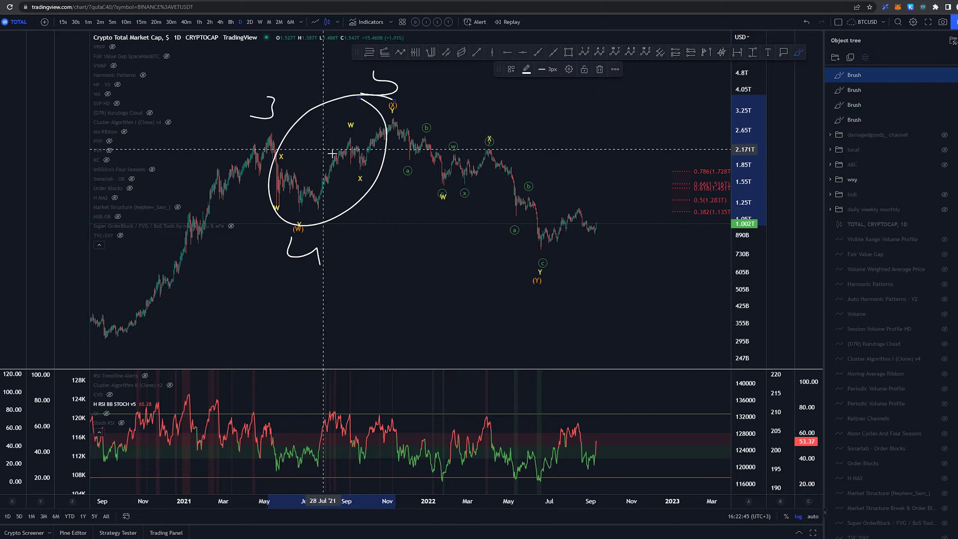
key(Delete)
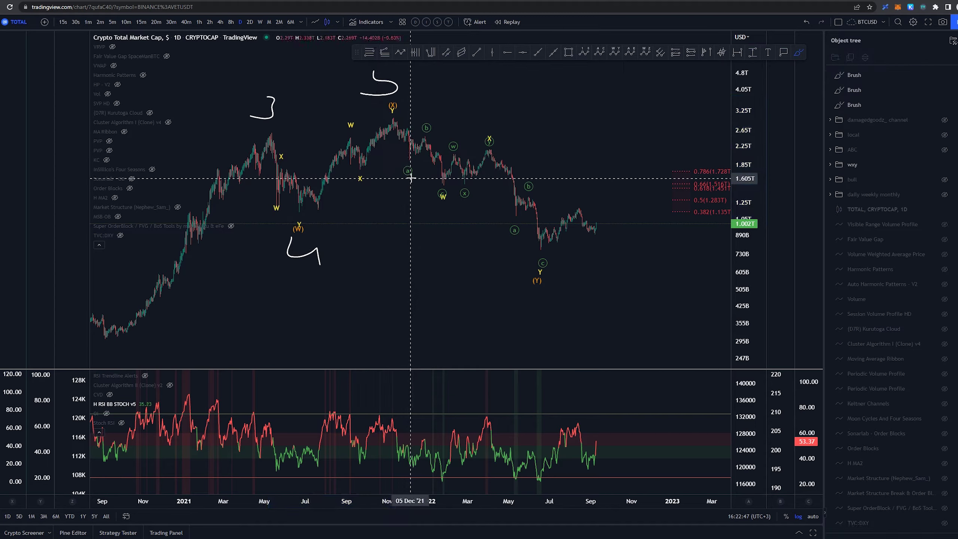
- Trace the decline from (X) to (Y) with the brush, and delete it along with the handwritten 3, 4 and 5
drag(537, 122, 503, 124)
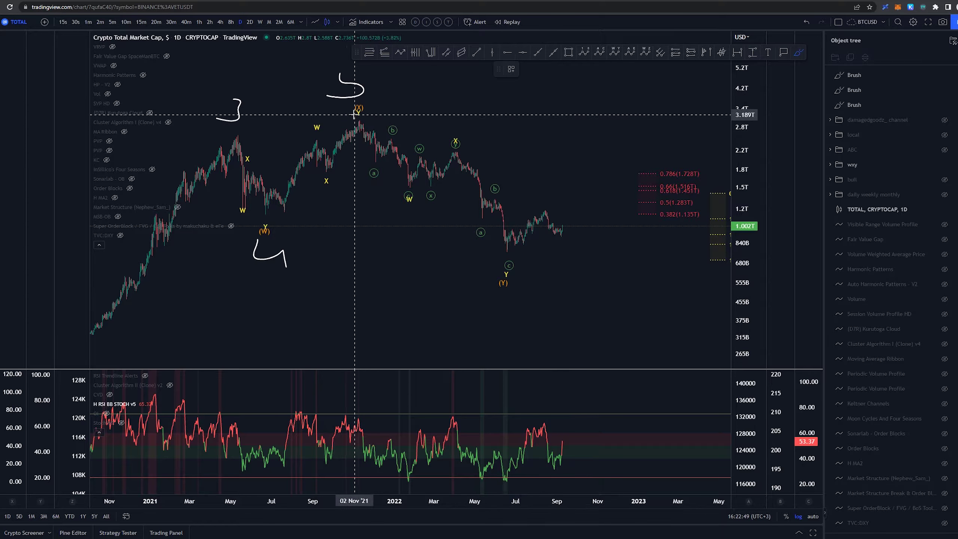
mouse_move(357, 115)
mouse_down()
mouse_move(393, 188)
mouse_move(460, 142)
mouse_move(515, 260)
mouse_up()
key(Delete)
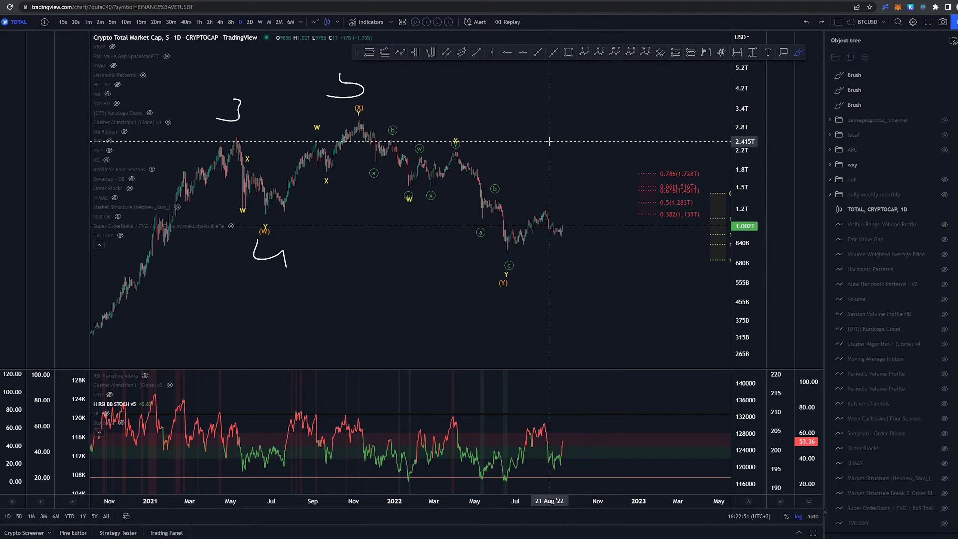
drag(526, 139, 561, 177)
click(956, 75)
click(956, 75)
click(956, 75)
- Trace the (X) to (Y) decline and its last legs, X to circled a and b to c, with the brush, undoing each stroke
drag(743, 239, 745, 215)
scroll(680, 161, up, 5)
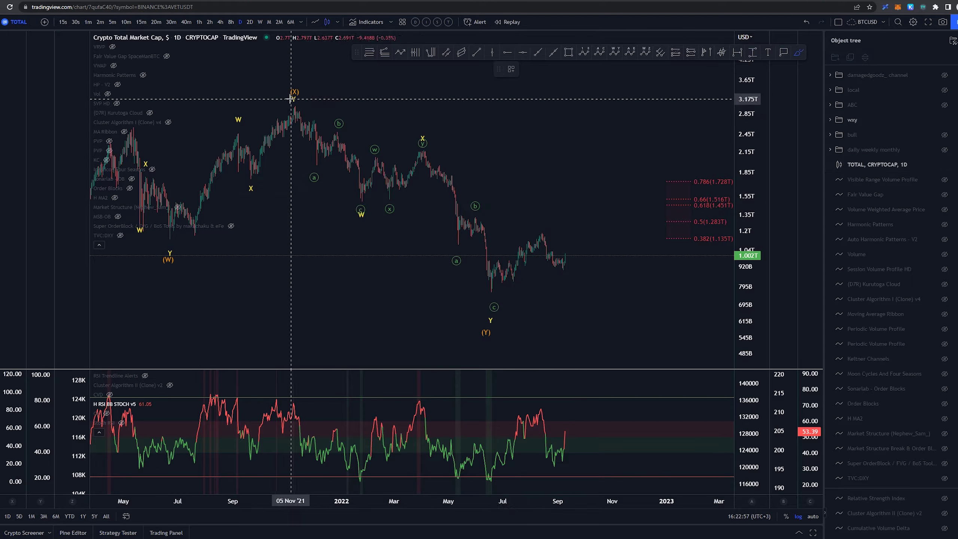
mouse_move(289, 100)
mouse_down()
mouse_move(328, 132)
mouse_move(358, 200)
mouse_move(421, 141)
mouse_move(460, 242)
mouse_move(497, 283)
mouse_up()
key(ctrl+z)
key(ctrl+z)
key(ctrl+z)
drag(475, 219, 495, 286)
key(ctrl+z)
drag(423, 143, 460, 242)
key(ctrl+z)
- Highlight the drop from the yellow X high to the circled a low and its final plunge with the brush, and undo the marks
scroll(490, 186, up, 3)
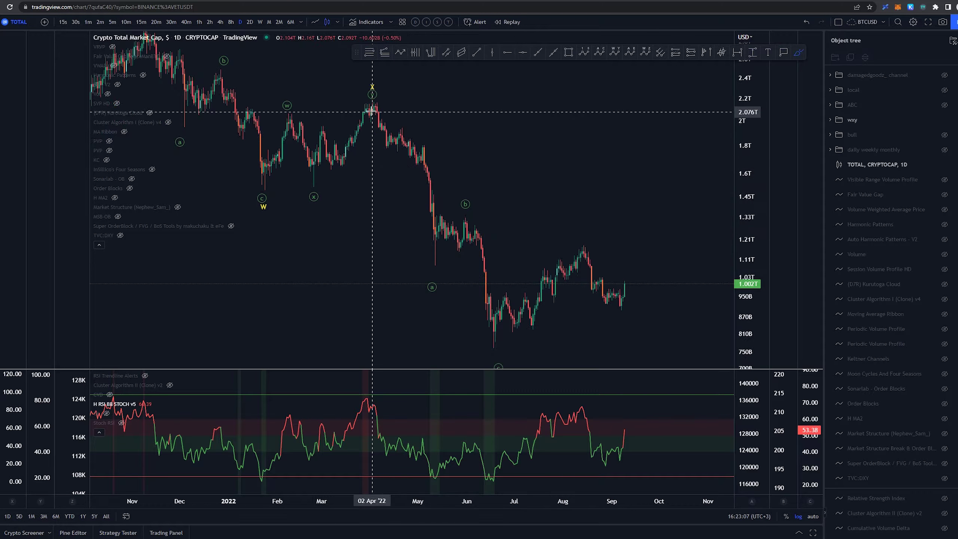
mouse_move(377, 100)
mouse_down()
mouse_move(391, 155)
mouse_move(406, 136)
mouse_move(436, 196)
mouse_move(437, 259)
mouse_up()
key(ctrl+z)
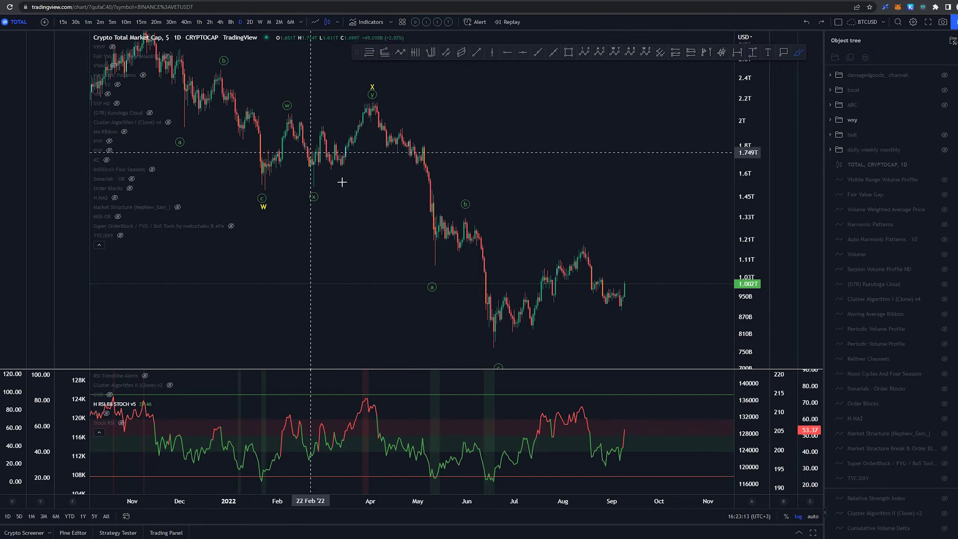
drag(430, 210, 434, 266)
key(ctrl+z)
- Hide the wxy drawing group and show the ABC group on the daily chart
scroll(442, 222, down, 5)
scroll(443, 222, down, 2)
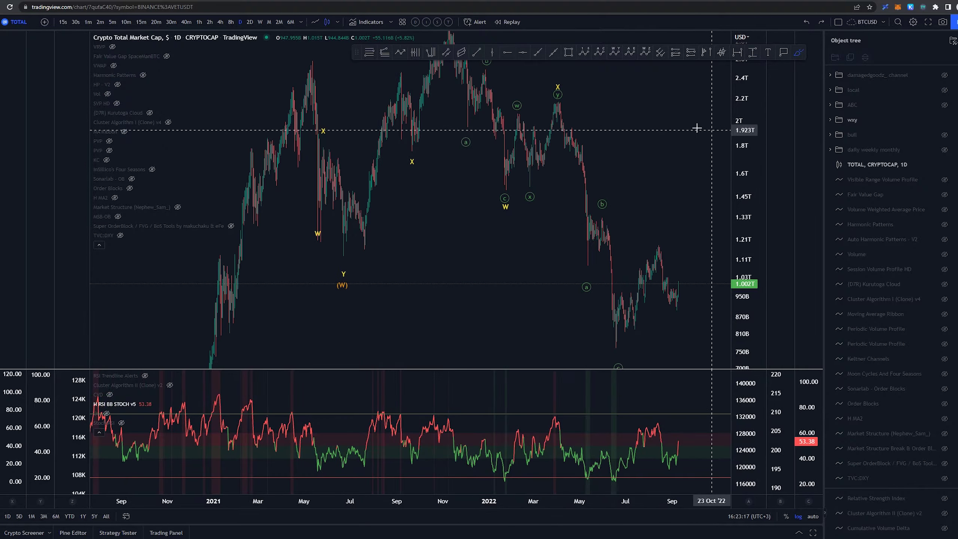
scroll(646, 131, up, 4)
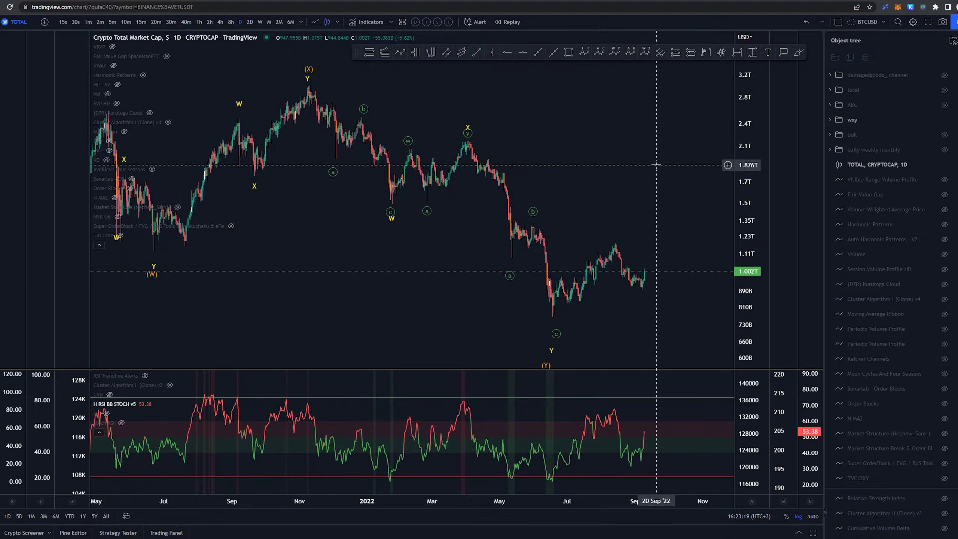
click(945, 120)
click(945, 105)
drag(629, 153, 610, 145)
- Trace the A-B-C decline from the November 2021 high and mark the 1 A label with the brush, undoing both strokes
key(alt+b)
mouse_move(288, 79)
mouse_down()
mouse_move(367, 204)
mouse_move(482, 176)
mouse_move(541, 322)
mouse_up()
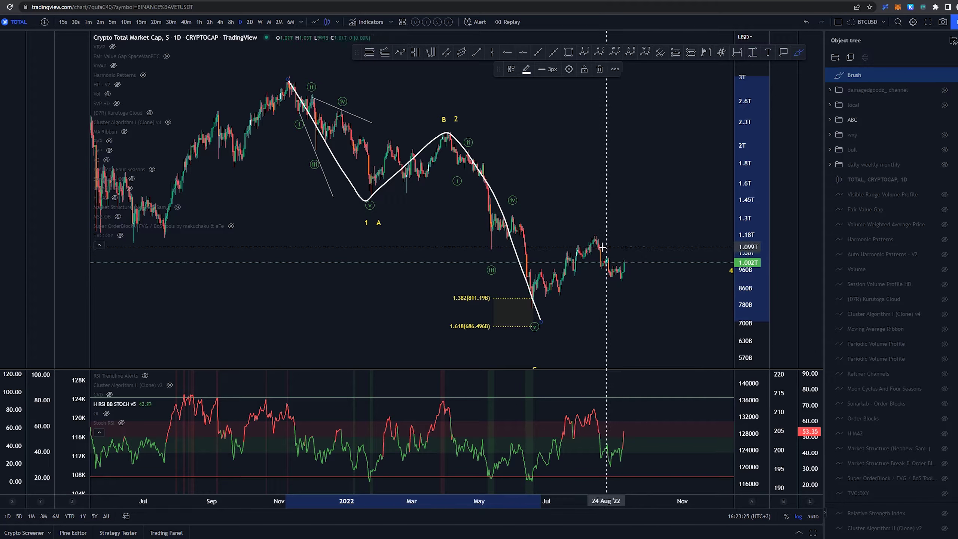
key(ctrl+z)
mouse_move(368, 215)
mouse_down()
mouse_move(365, 240)
mouse_move(372, 215)
mouse_up()
key(ctrl+z)
- Circle the 1.618 extension level below the June 2022 low with the brush, and undo the mark
drag(736, 132, 734, 142)
scroll(673, 167, down, 3)
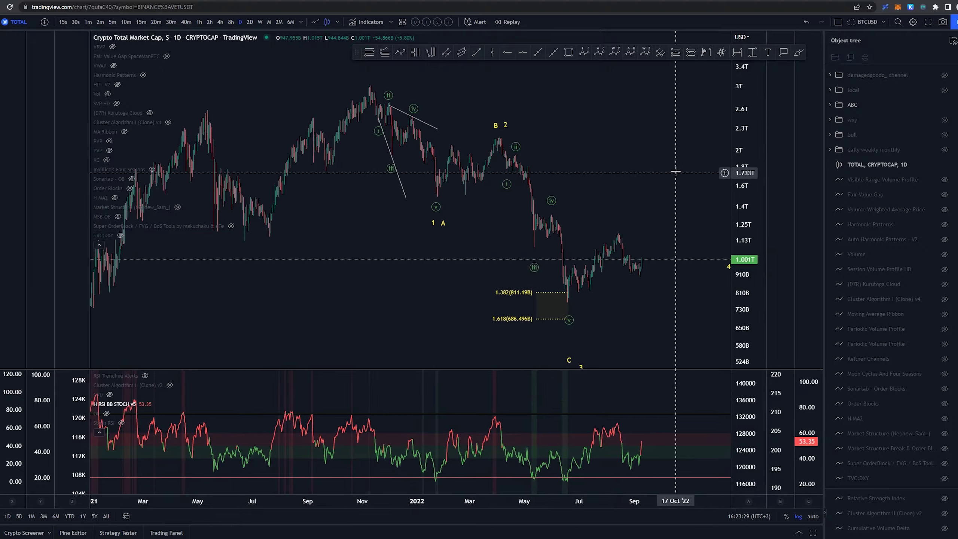
drag(520, 302, 515, 302)
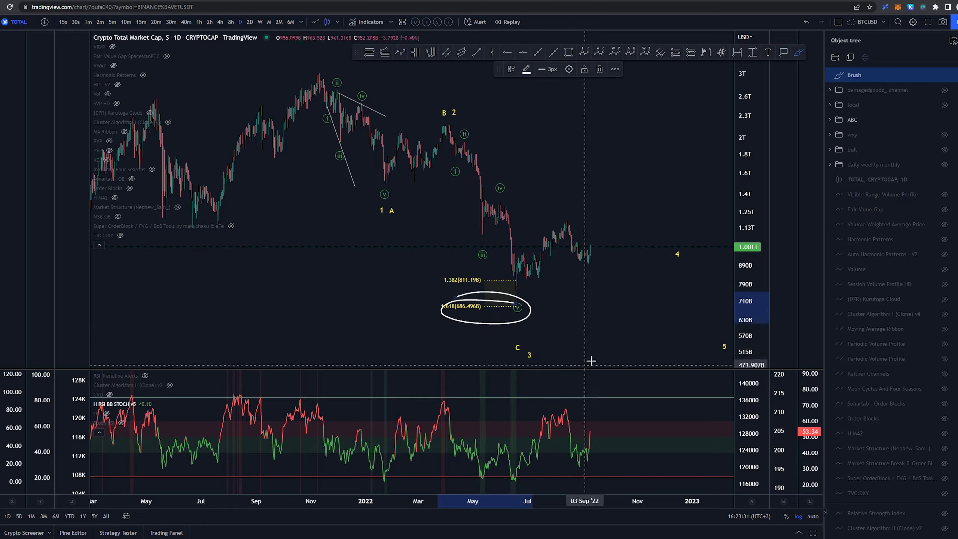
key(ctrl+z)
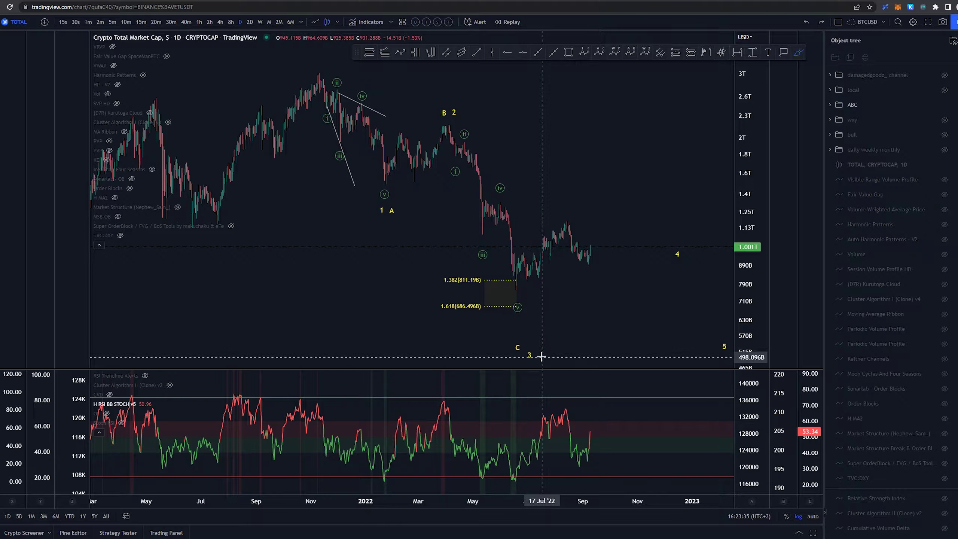
- Circle the yellow 3 label and mark the June 2022 low at the 1.382 extension with the brush, undoing both marks
drag(533, 348, 535, 349)
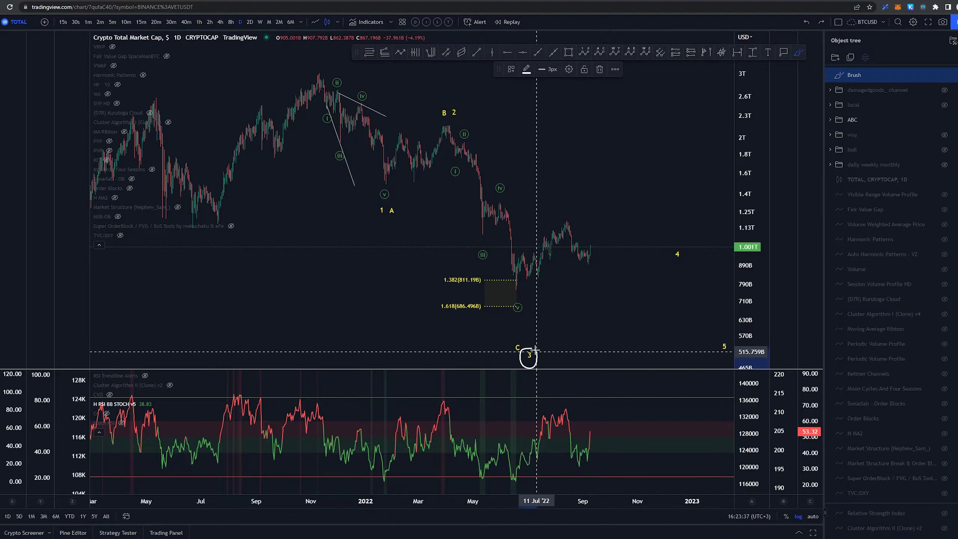
key(ctrl+z)
drag(518, 278, 508, 293)
key(ctrl+z)
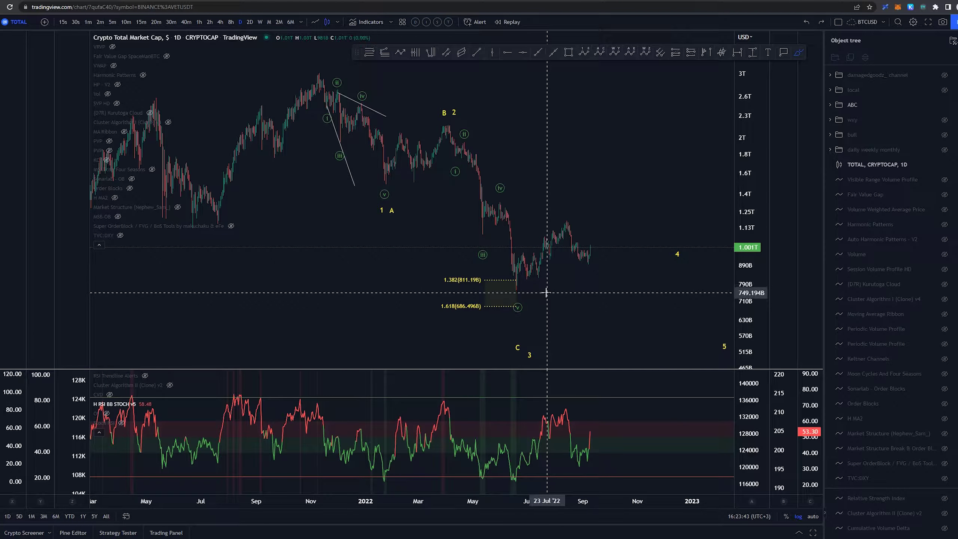
- Switch the price scale from logarithmic to linear and back, and reset the chart view
click(799, 516)
scroll(582, 308, down, 2)
drag(745, 191, 722, 306)
mouse_move(558, 294)
mouse_down()
mouse_move(569, 349)
mouse_move(566, 295)
mouse_up()
key(ctrl+z)
click(798, 516)
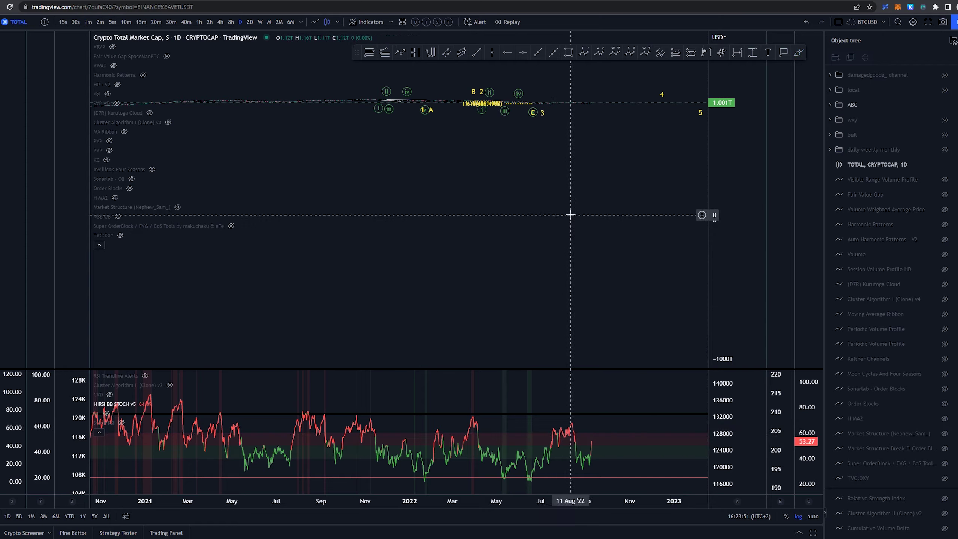
right_click(560, 211)
click(579, 226)
scroll(569, 278, down, 5)
drag(532, 278, 393, 279)
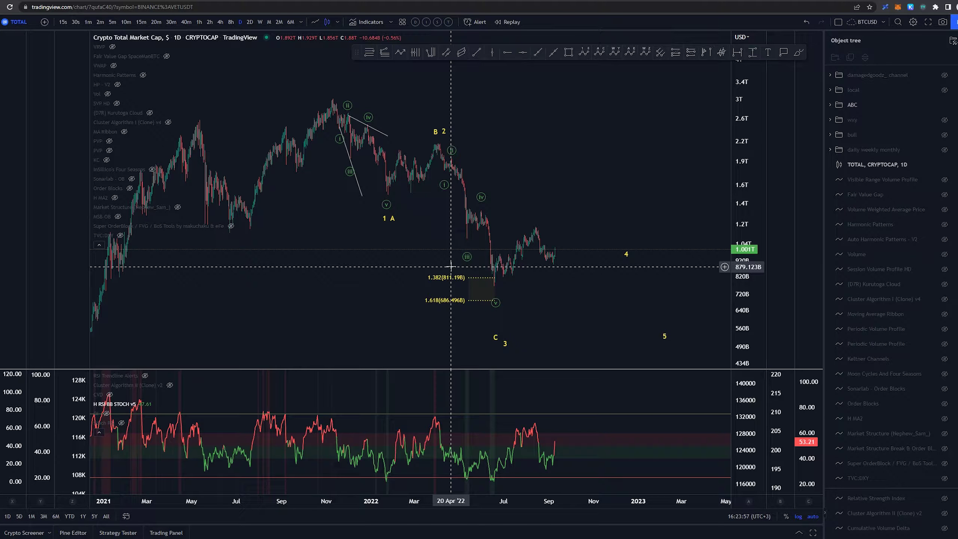
- Trace the full A-B-C decline from the November 2021 high to the June 2022 low with the brush, and delete the stroke
mouse_move(450, 111)
mouse_down()
mouse_move(321, 106)
mouse_move(452, 85)
mouse_move(403, 69)
mouse_up()
key(Delete)
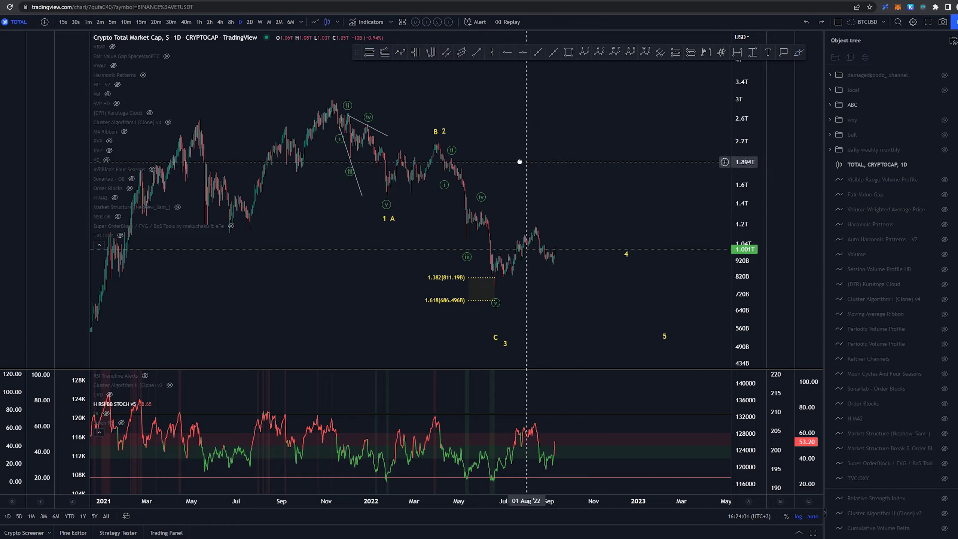
drag(541, 165, 517, 160)
drag(743, 142, 746, 157)
drag(528, 164, 541, 147)
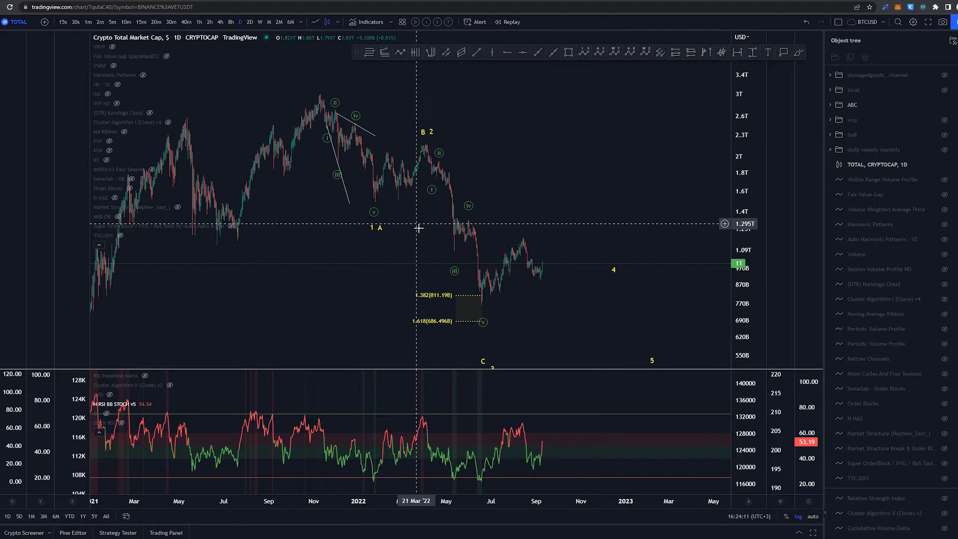
key(alt+b)
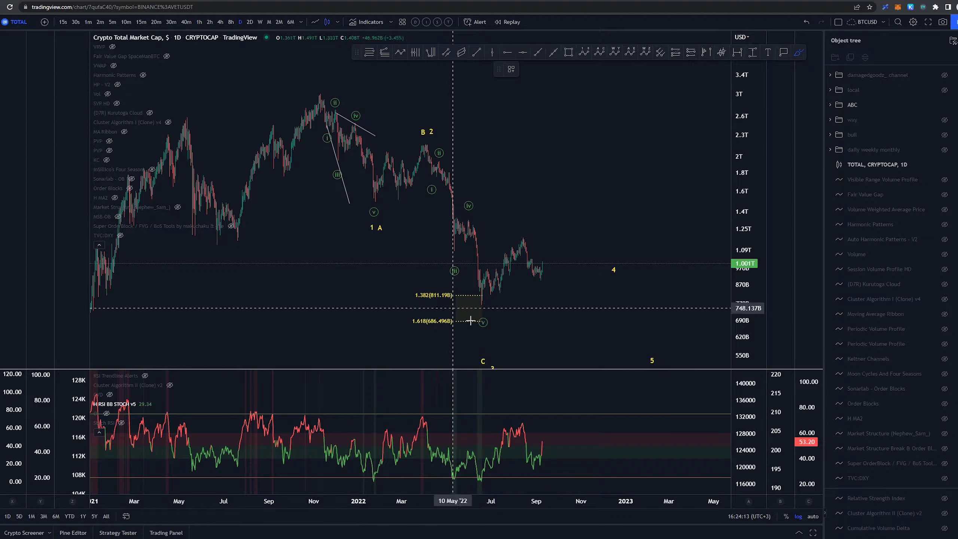
mouse_move(321, 93)
mouse_down()
mouse_move(342, 128)
mouse_move(424, 136)
mouse_up()
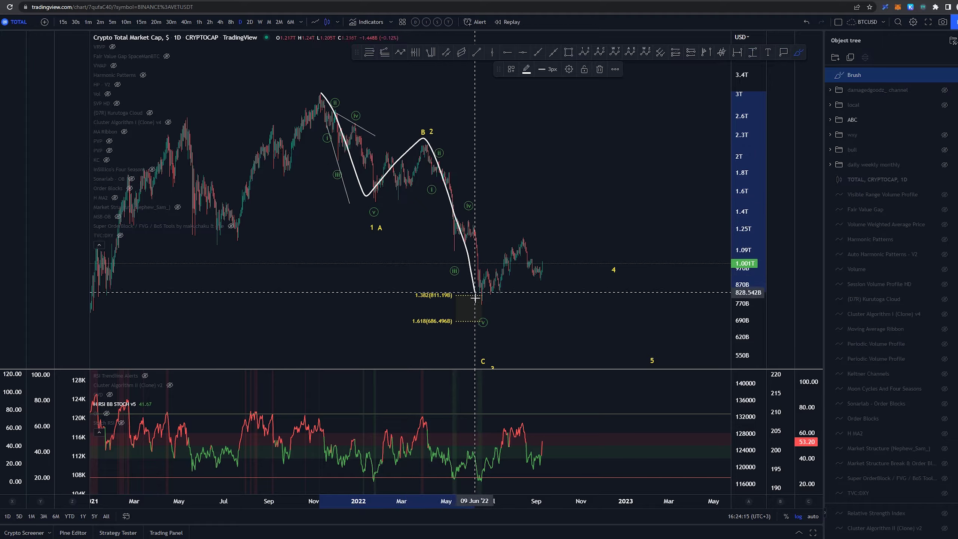
key(Delete)
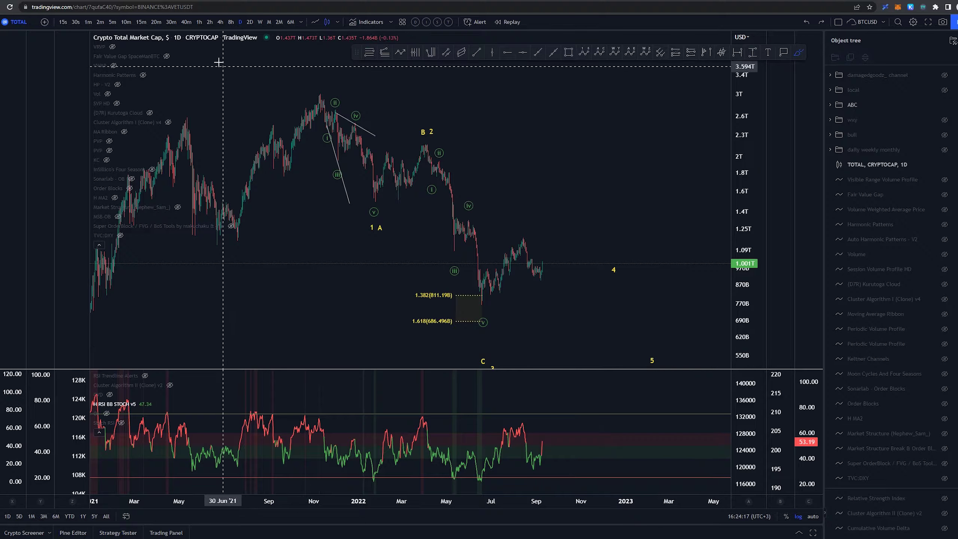
- Change the total market cap chart to the 2-hour timeframe
click(199, 21)
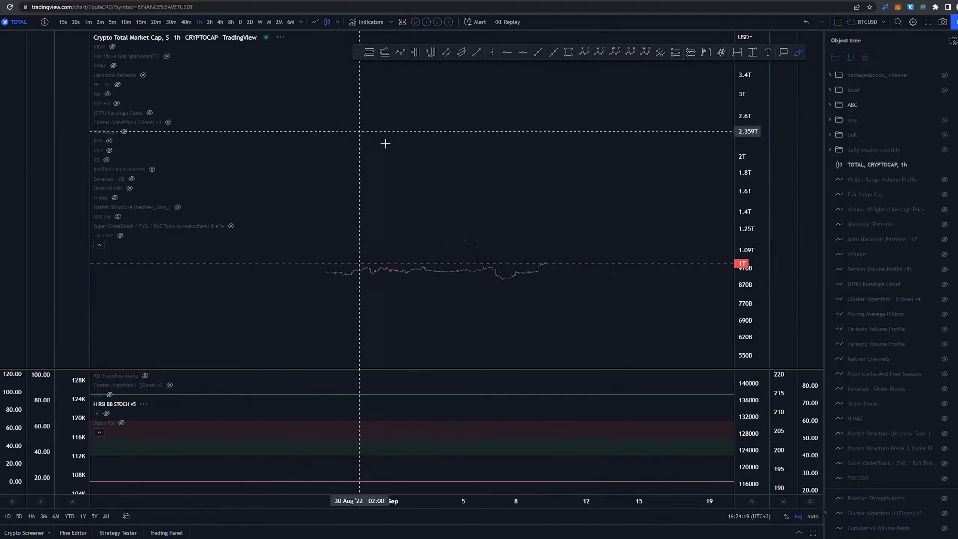
scroll(373, 250, down, 12)
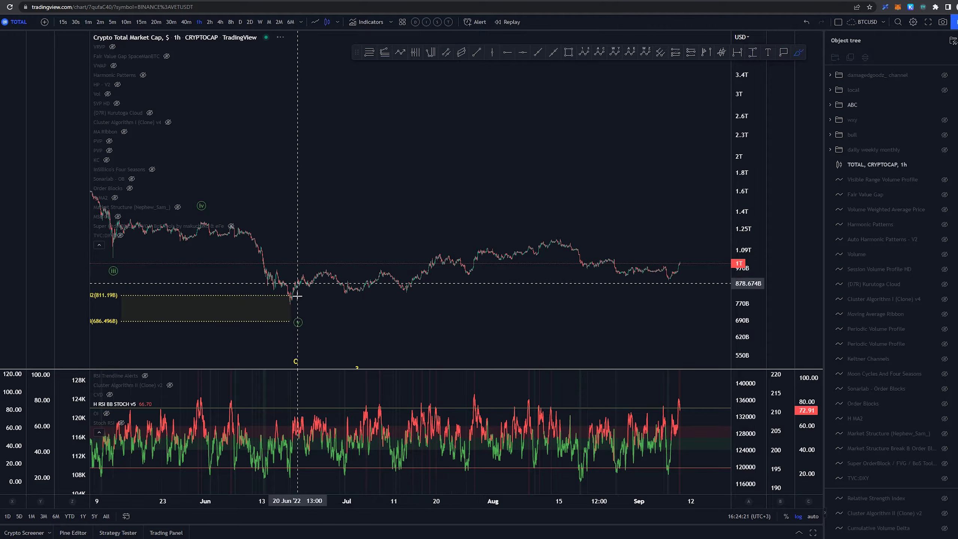
click(208, 22)
scroll(603, 136, up, 3)
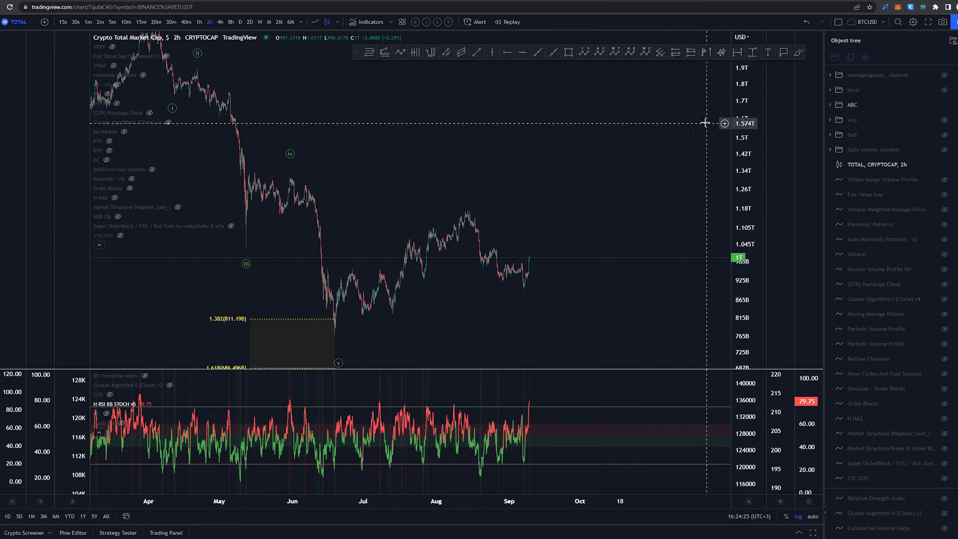
- Circle the mid-August 2022 high with the brush, and undo the mark
click(798, 52)
mouse_move(513, 173)
mouse_down()
mouse_move(377, 214)
mouse_move(495, 170)
mouse_up()
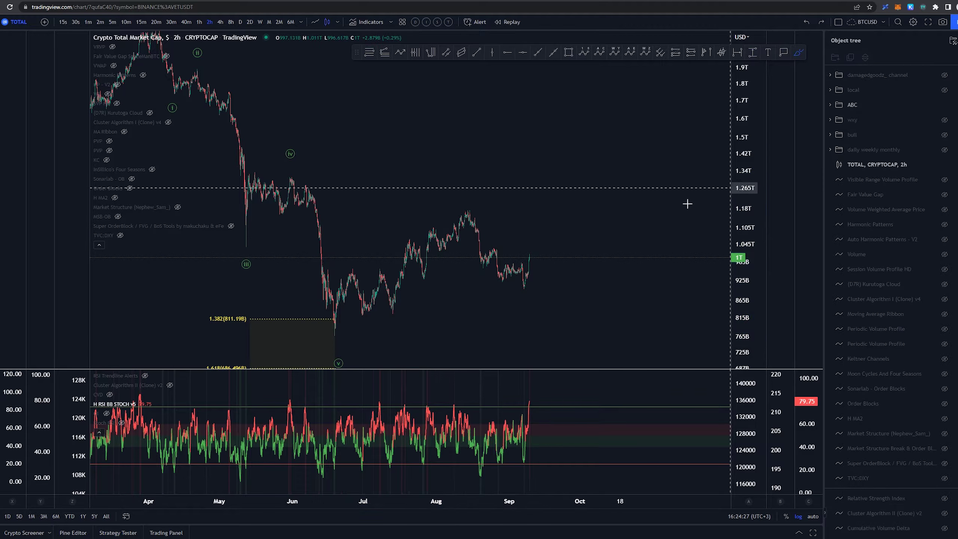
drag(468, 196, 460, 198)
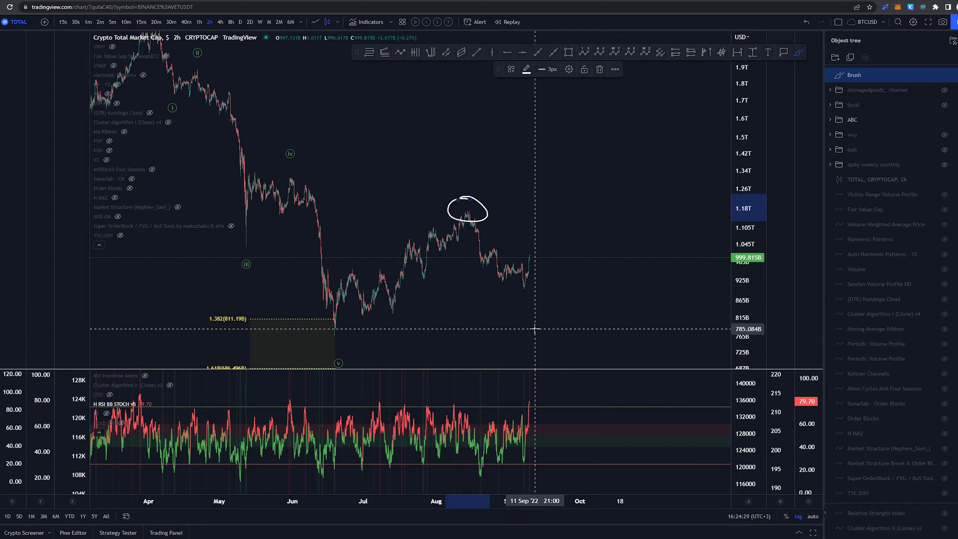
key(ctrl+z)
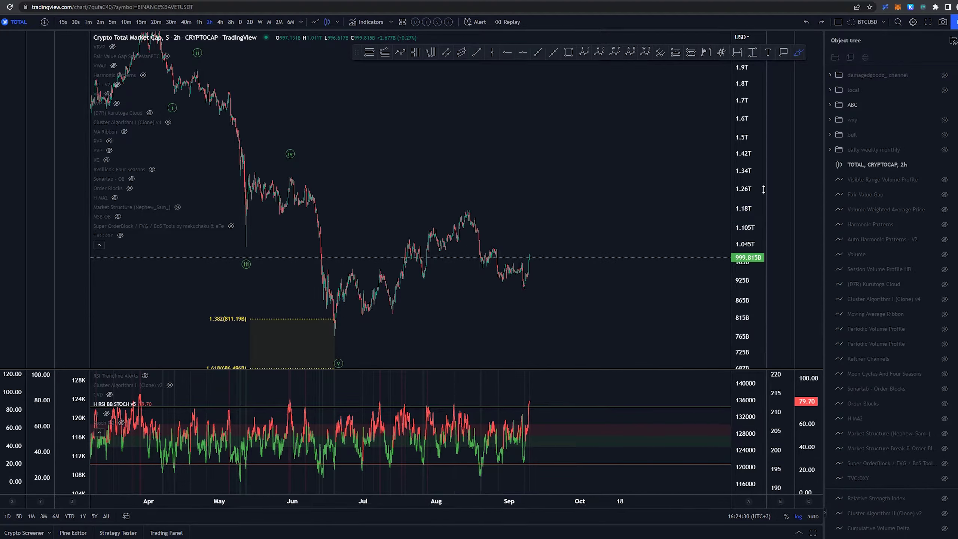
- Hide the ABC drawing group and show the local group on the 2-hour chart
drag(763, 189, 764, 98)
click(944, 104)
click(944, 90)
scroll(559, 182, up, 4)
drag(558, 190, 665, 150)
scroll(665, 150, up, 2)
drag(738, 133, 738, 177)
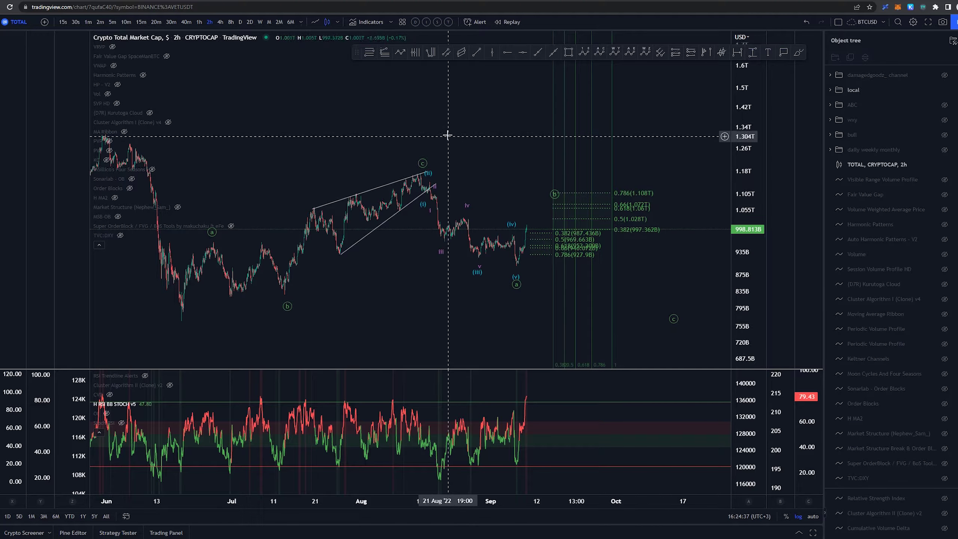
drag(447, 130, 526, 158)
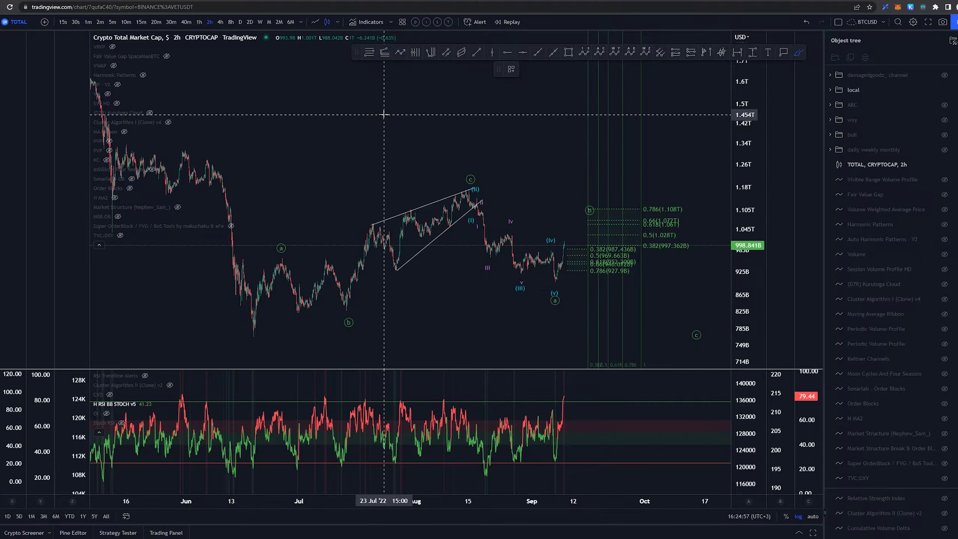
- Draw a brush stroke from the July high at the wedge's start toward the September low at circled a, and undo it
key(Escape)
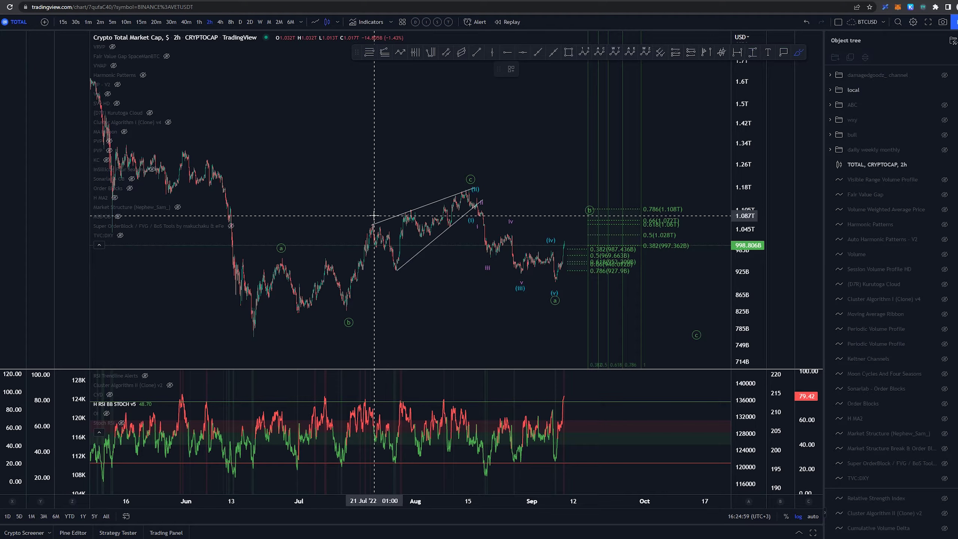
mouse_move(372, 223)
mouse_down()
mouse_move(406, 261)
mouse_move(476, 180)
mouse_move(547, 289)
mouse_up()
key(ctrl+z)
- Measure the late-July drop inside the wedge with a Fib Retracement, apply the extension-level template, shift it toward the wedge's high, and delete it
click(368, 51)
click(389, 223)
click(427, 270)
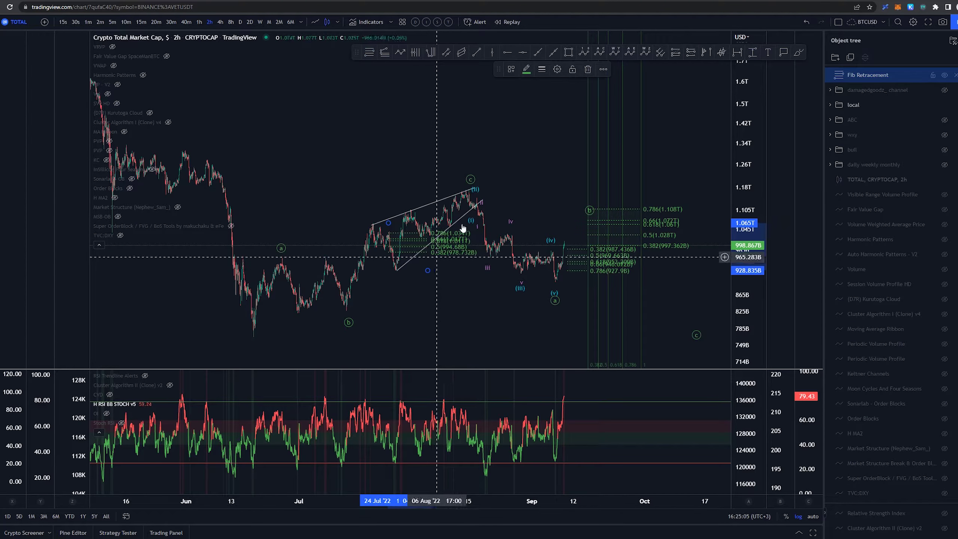
click(511, 70)
click(524, 278)
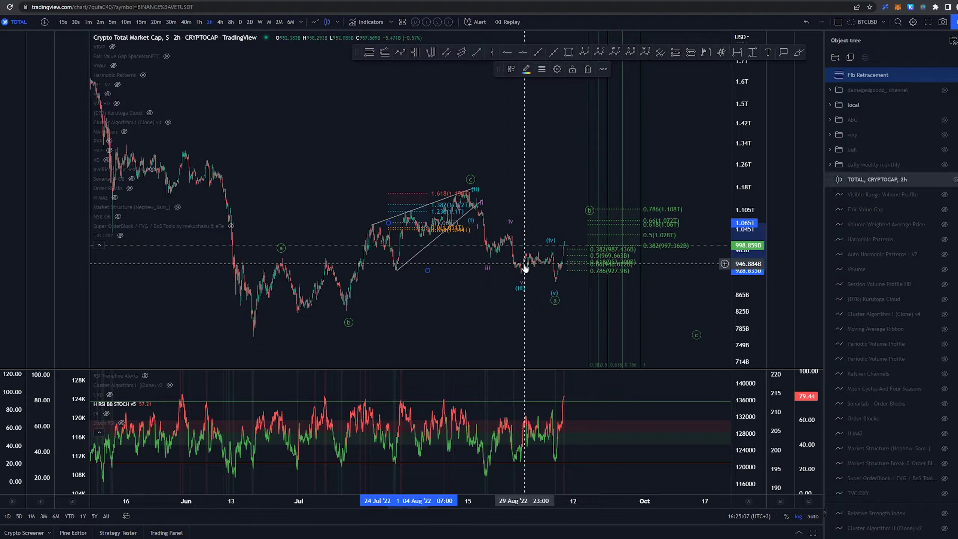
drag(430, 194, 488, 196)
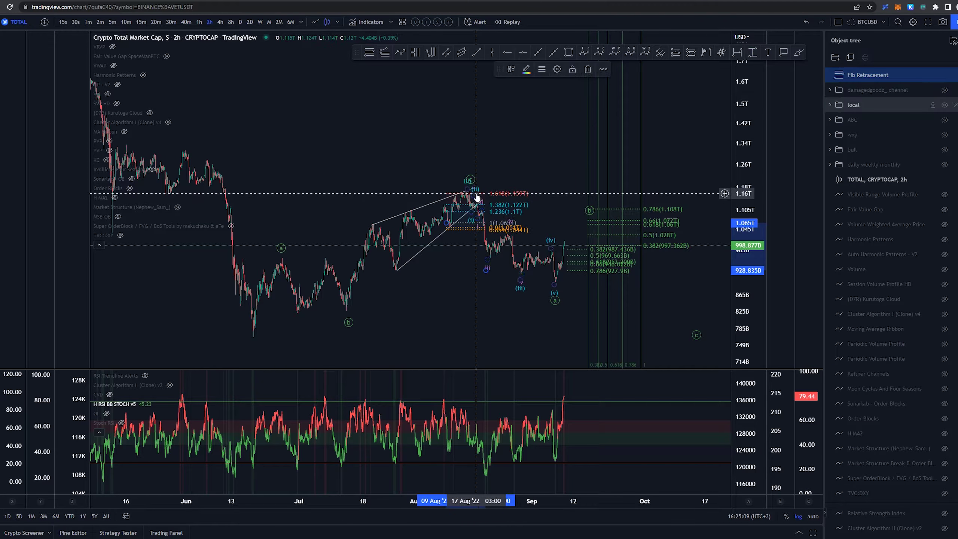
key(Delete)
- Trace the a-b-c rise from the June low and the decline from the August high to wave (v) with the brush, undoing both strokes
drag(573, 136, 520, 133)
key(alt+b)
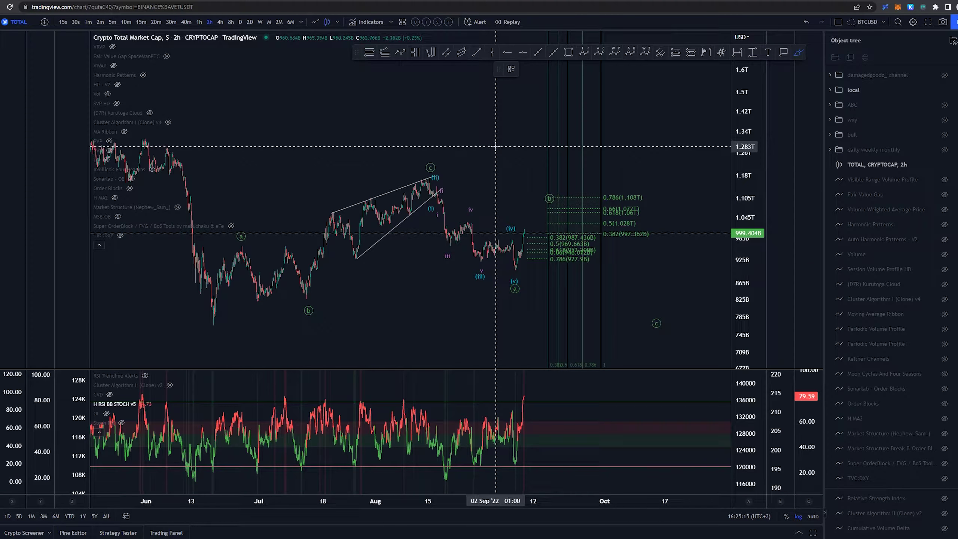
mouse_move(212, 324)
mouse_down()
mouse_move(247, 231)
mouse_move(419, 179)
mouse_up()
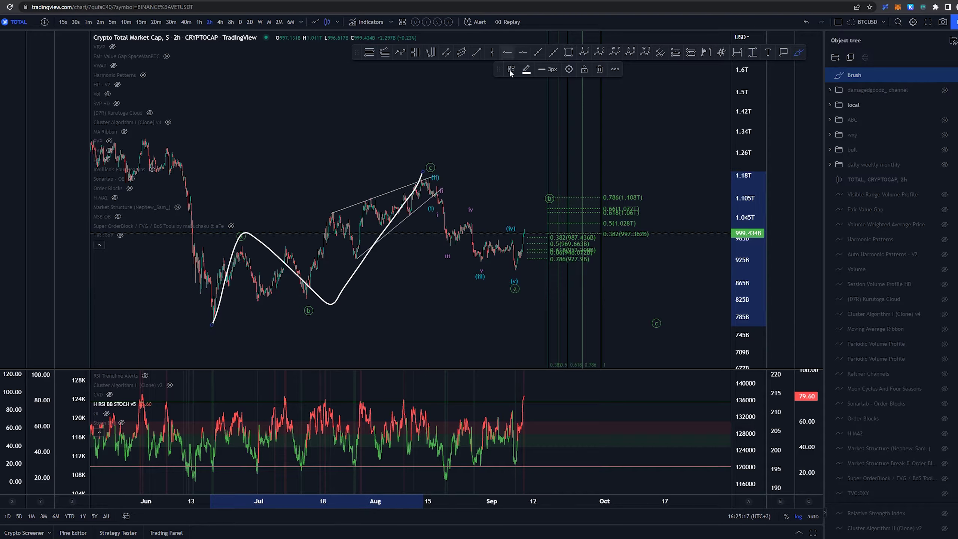
key(ctrl+z)
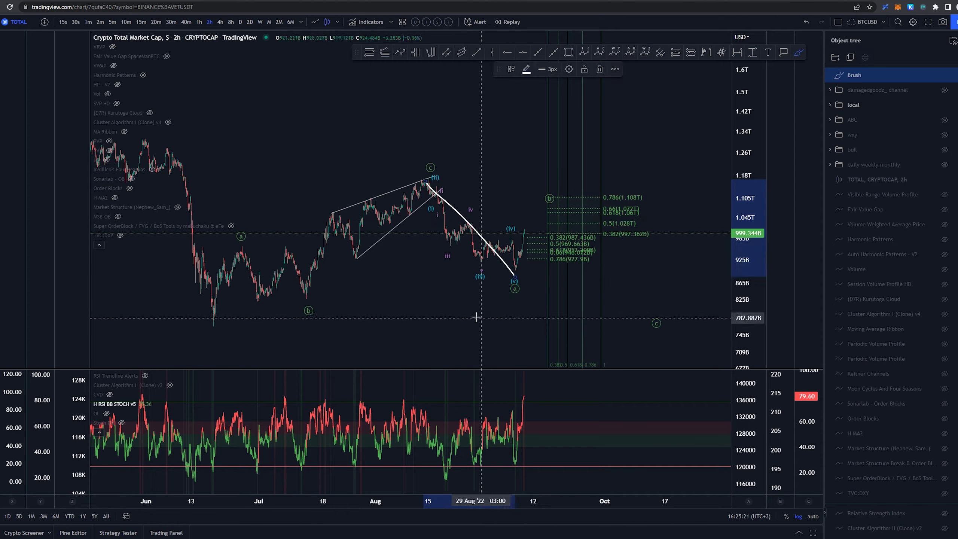
scroll(428, 183, up, 2)
mouse_move(417, 171)
mouse_down()
mouse_move(425, 199)
mouse_move(494, 265)
mouse_move(560, 264)
mouse_move(558, 283)
mouse_up()
key(ctrl+z)
- Change the chart to the 1-hour timeframe, reset its view and frame the September price action
click(199, 22)
right_click(545, 128)
click(568, 137)
scroll(610, 281, down, 5)
drag(628, 167, 433, 155)
scroll(434, 155, up, 1)
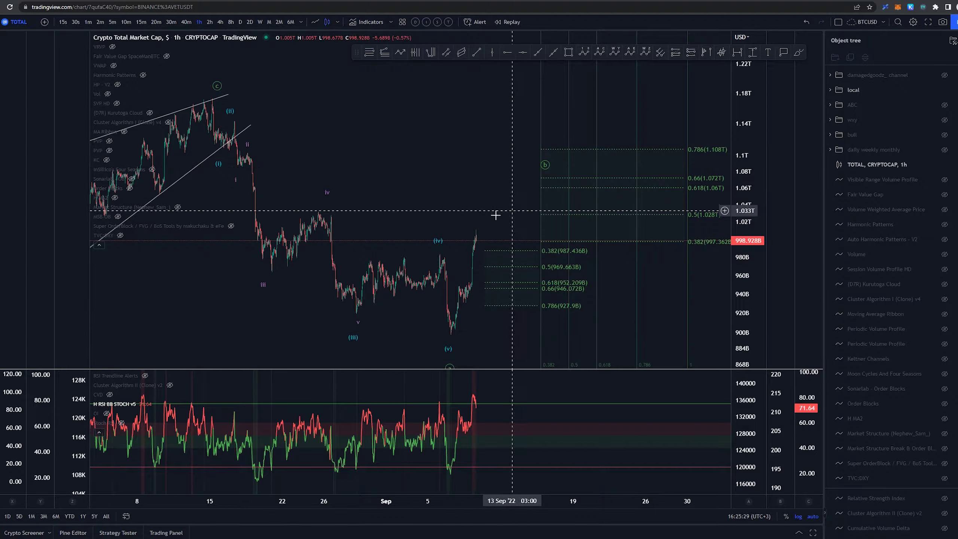
- Mark the wave (v) low and trace the rise to the 9 September high with the brush, undoing both strokes
key(alt+b)
mouse_move(450, 343)
mouse_down()
mouse_move(449, 326)
mouse_move(451, 335)
mouse_up()
key(ctrl+z)
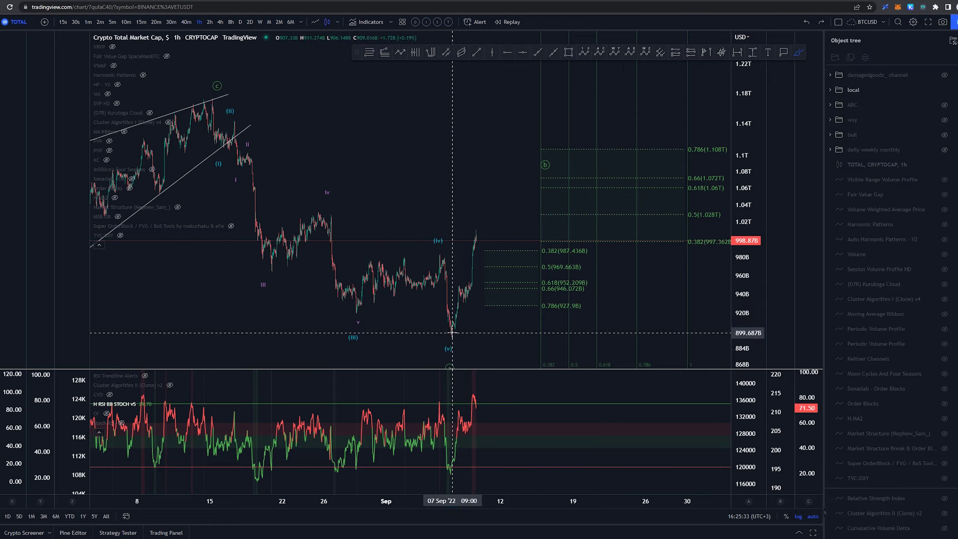
drag(451, 334, 476, 247)
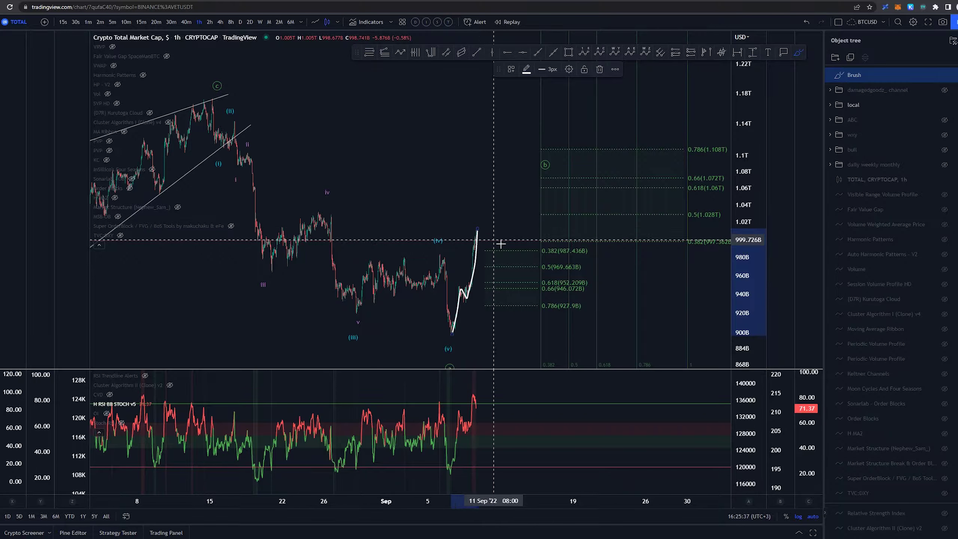
key(ctrl+z)
- Circle the 9 September high and retrace the rally from the wave (v) low with the brush, undoing every mark
scroll(480, 312, up, 2)
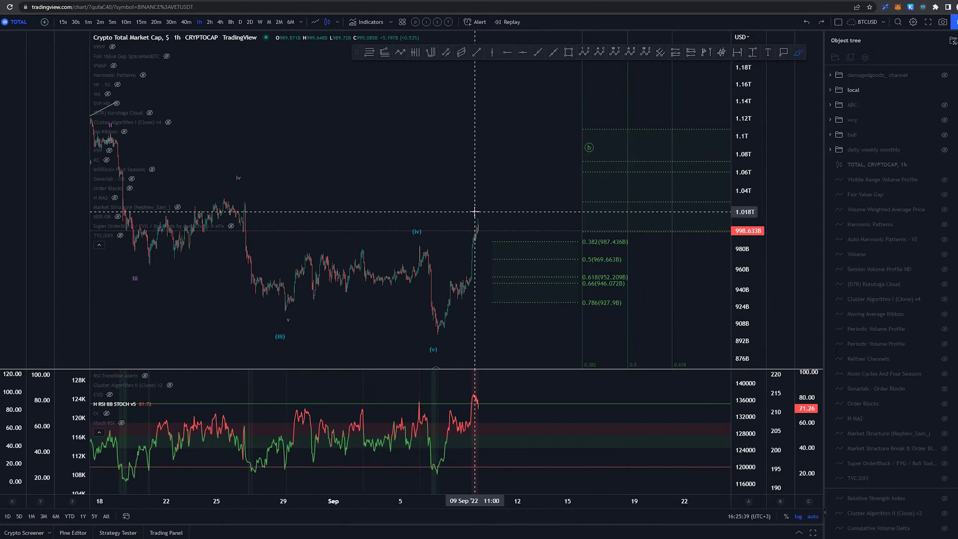
drag(475, 212, 474, 213)
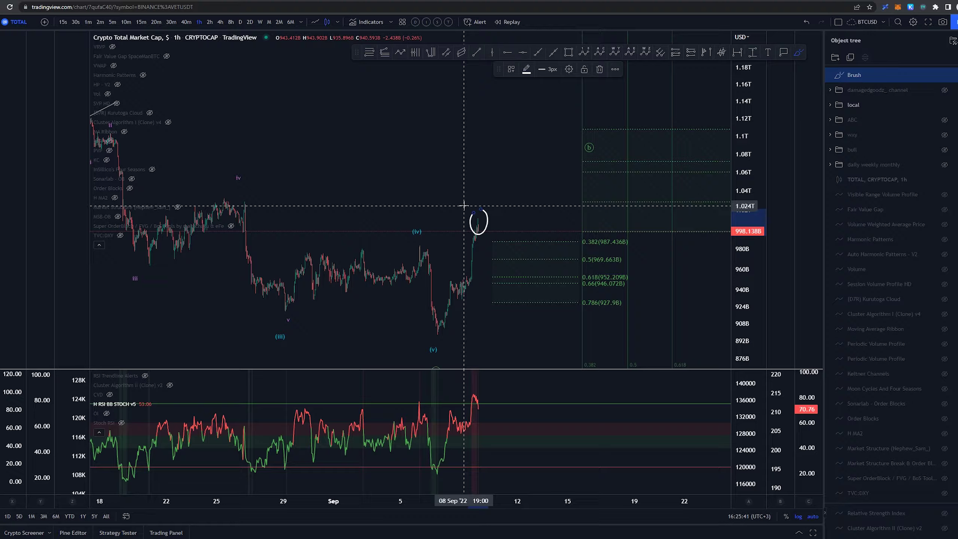
key(ctrl+z)
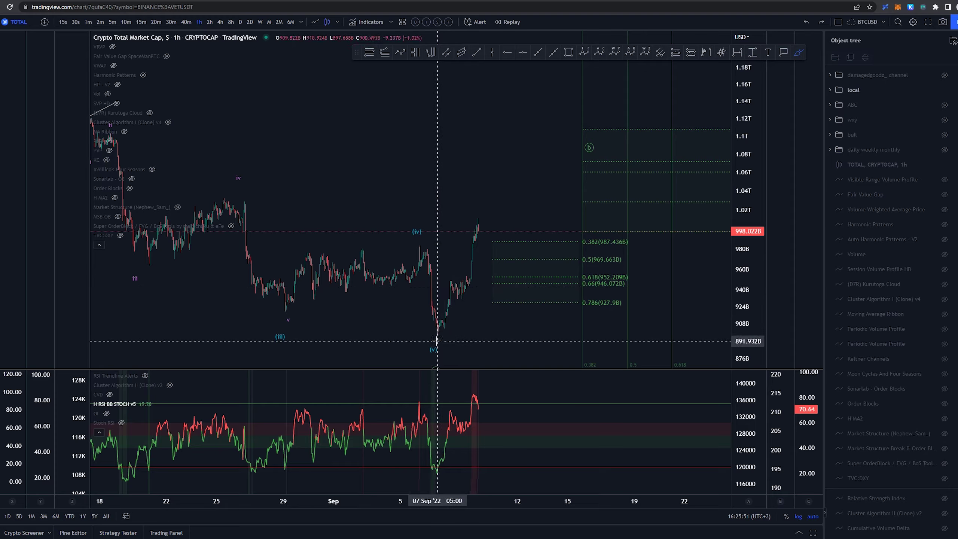
drag(437, 341, 474, 224)
key(ctrl+z)
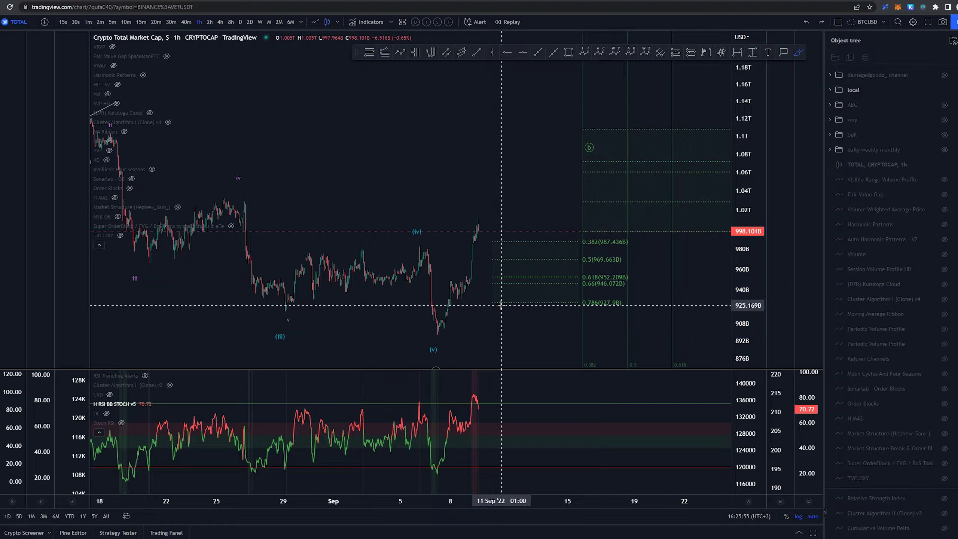
drag(483, 214, 474, 219)
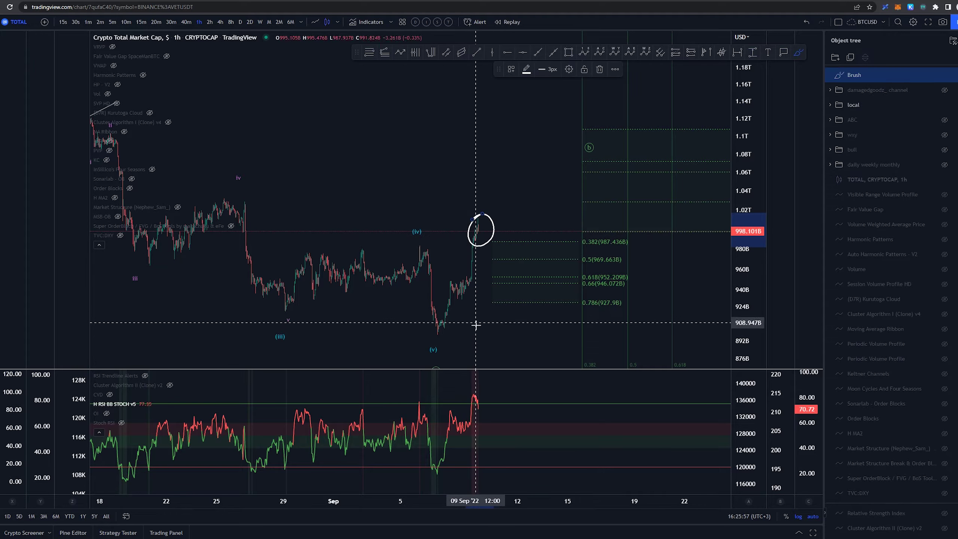
key(ctrl+z)
- Sketch a pullback from the September high to the 0.618–0.66 retracement levels with the brush, and undo it
scroll(505, 285, down, 3)
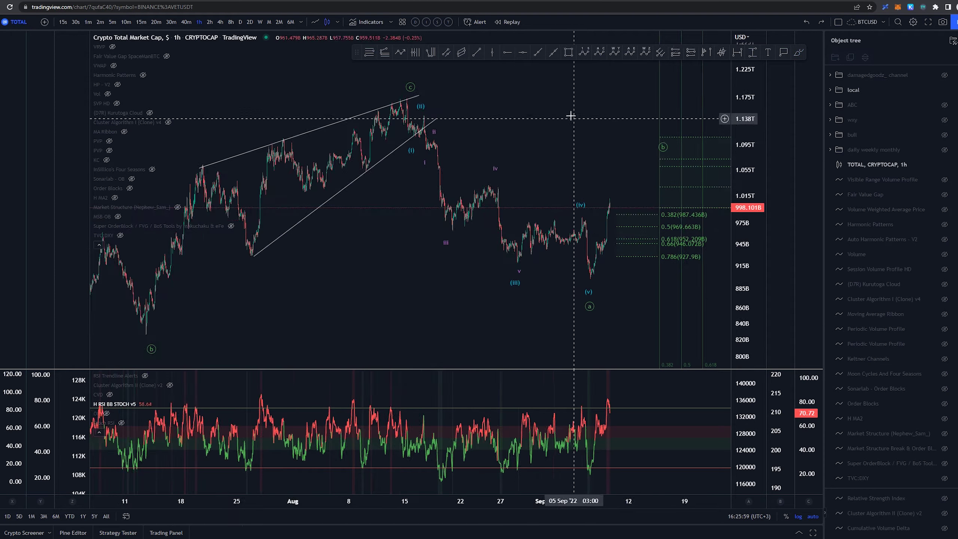
mouse_move(496, 214)
mouse_down()
mouse_move(460, 294)
mouse_move(482, 226)
mouse_move(468, 250)
mouse_move(497, 255)
mouse_move(524, 288)
mouse_up()
key(ctrl+z)
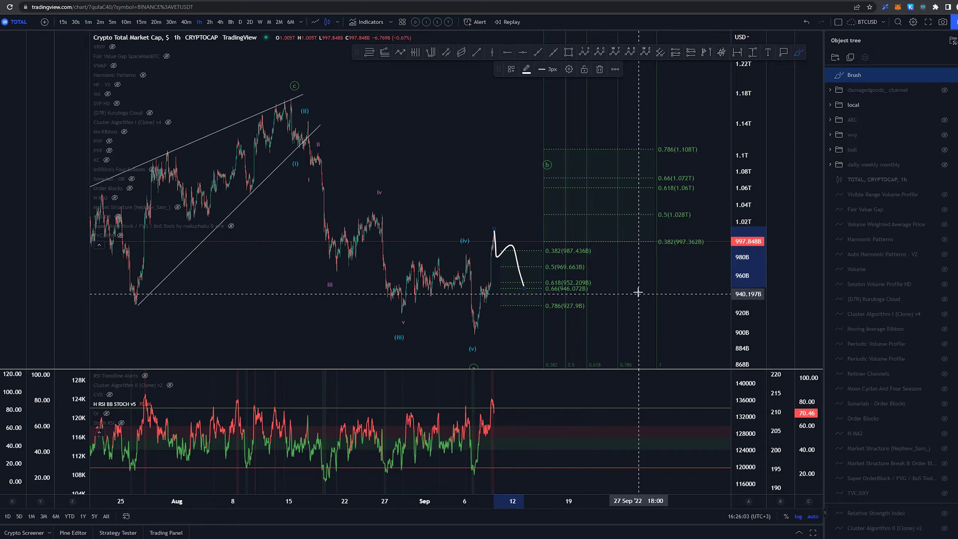
key(ctrl+z)
- Sketch a deeper pullback to the 0.786 retracement level and another path up toward circled b with the brush, undoing both
mouse_move(500, 227)
mouse_down()
mouse_move(507, 260)
mouse_move(540, 304)
mouse_up()
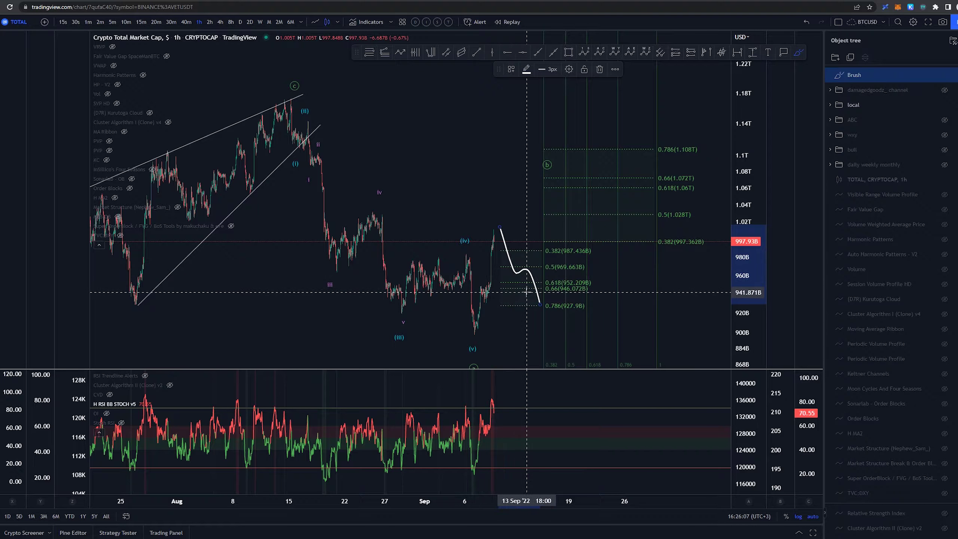
key(ctrl+z)
mouse_move(501, 229)
mouse_down()
mouse_move(533, 298)
mouse_move(522, 201)
mouse_move(554, 208)
mouse_up()
key(ctrl+z)
- Clear the pullback stroke, then circle the 0.618–0.66 retracement levels below price with the brush and undo the circle
key(Delete)
drag(474, 143, 444, 144)
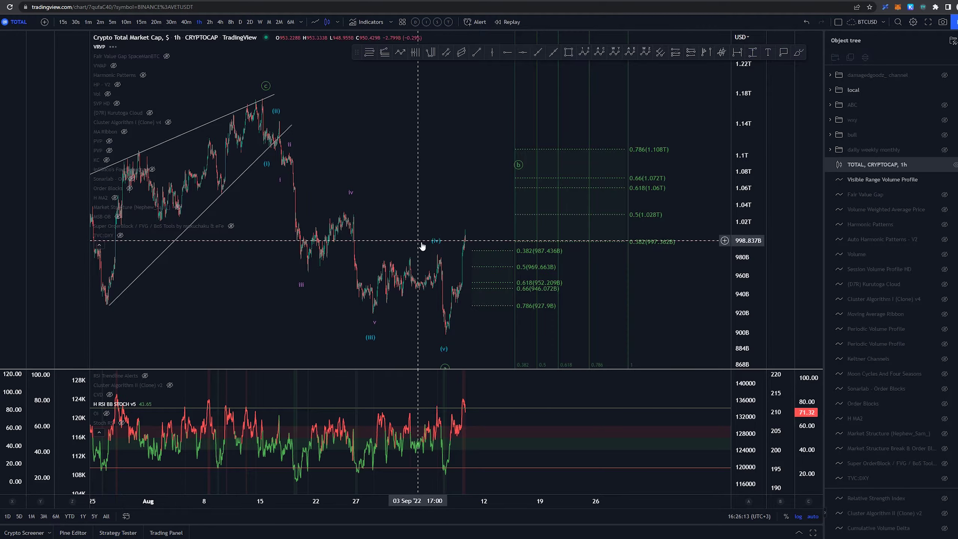
key(alt+b)
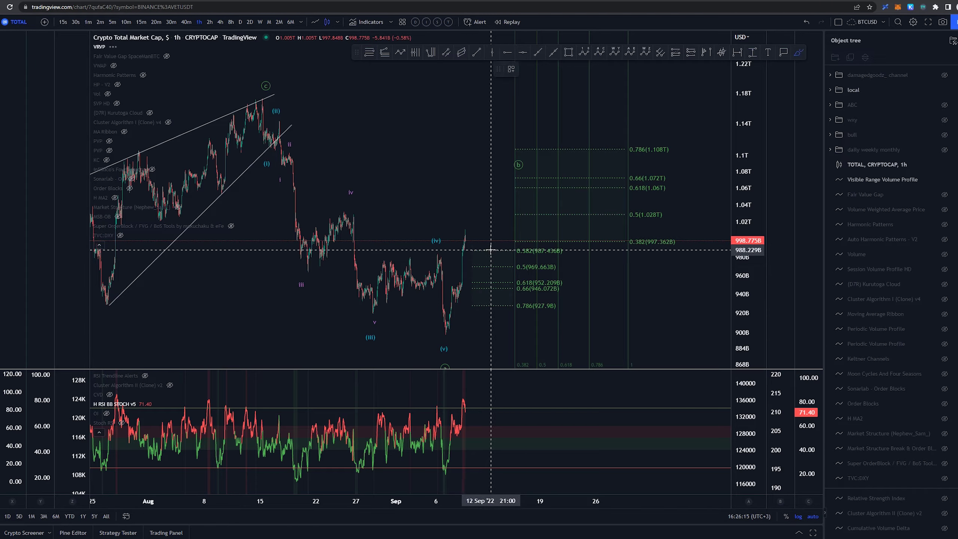
key(Escape)
drag(491, 252, 494, 250)
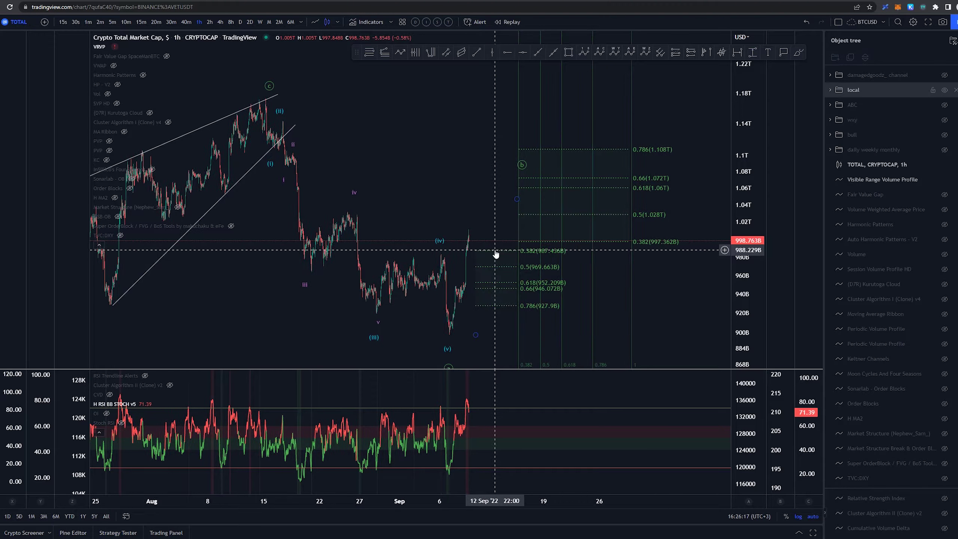
key(alt+b)
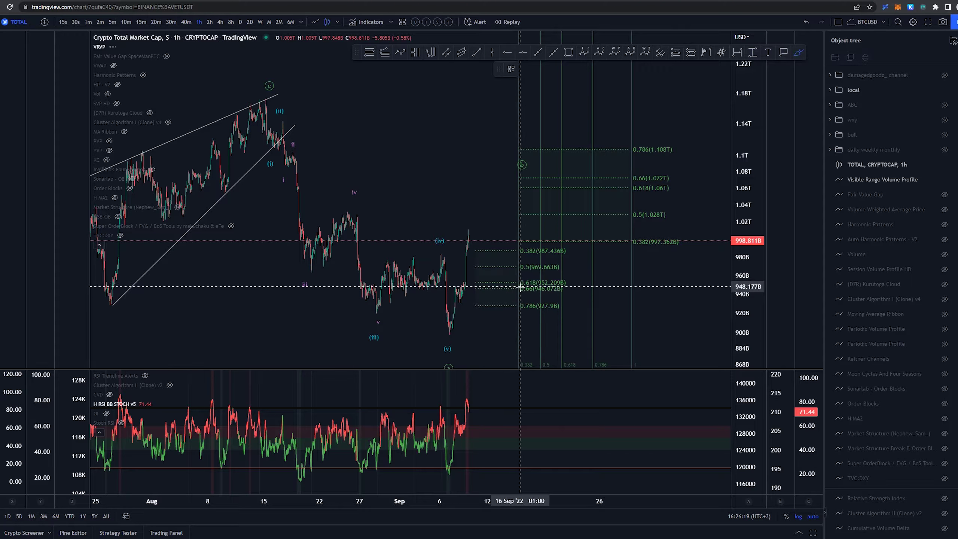
drag(528, 284, 483, 283)
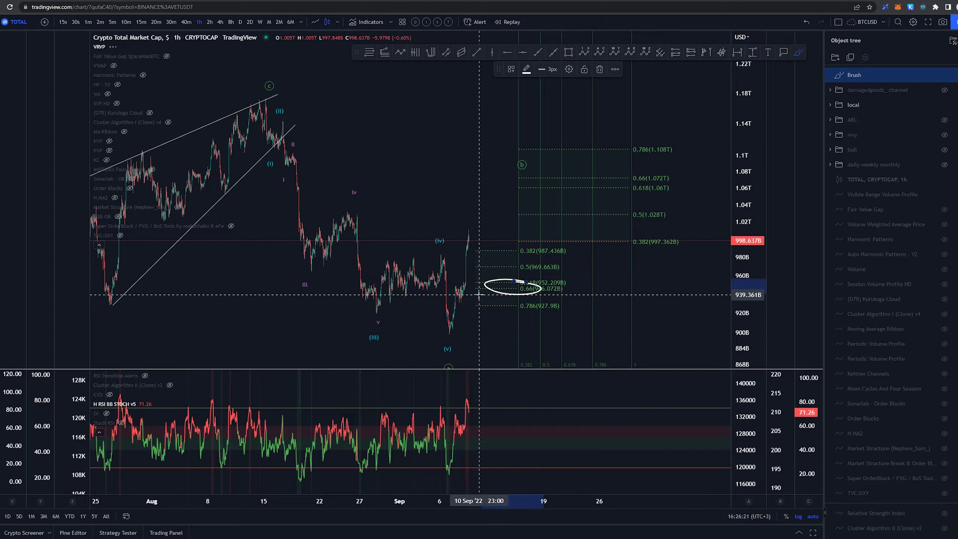
key(ctrl+z)
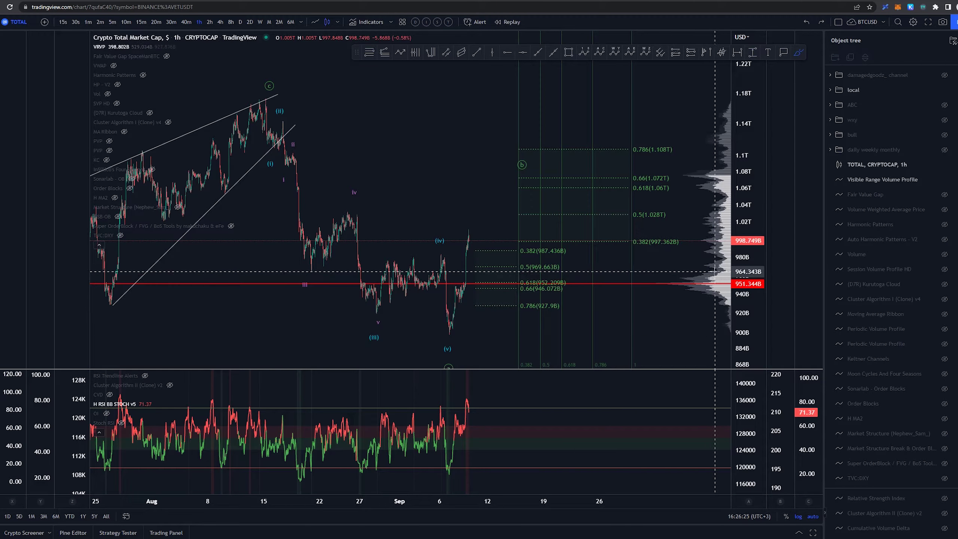
- Outline the volume profile peak near 951B and circle the 0.618–0.66 retracement zone with the brush, removing both marks
drag(714, 271, 703, 297)
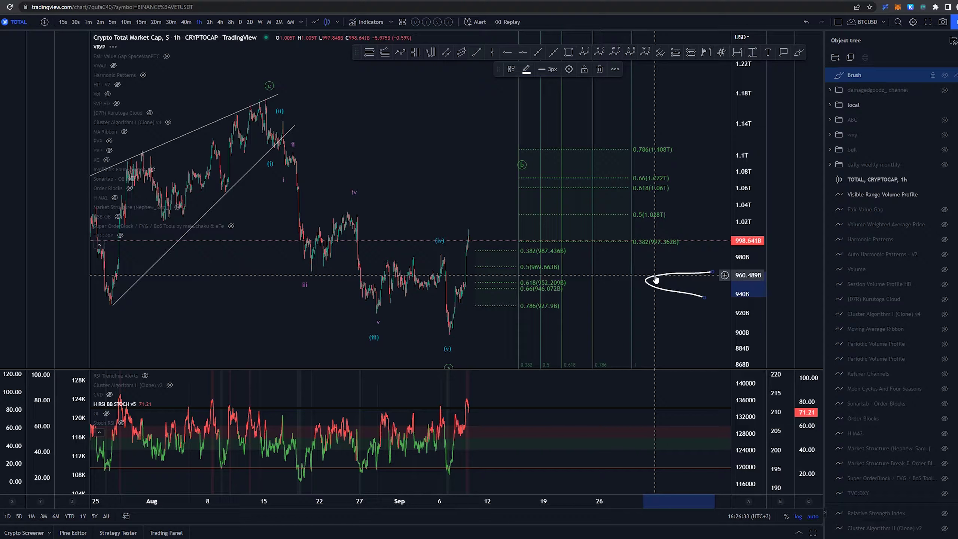
key(Delete)
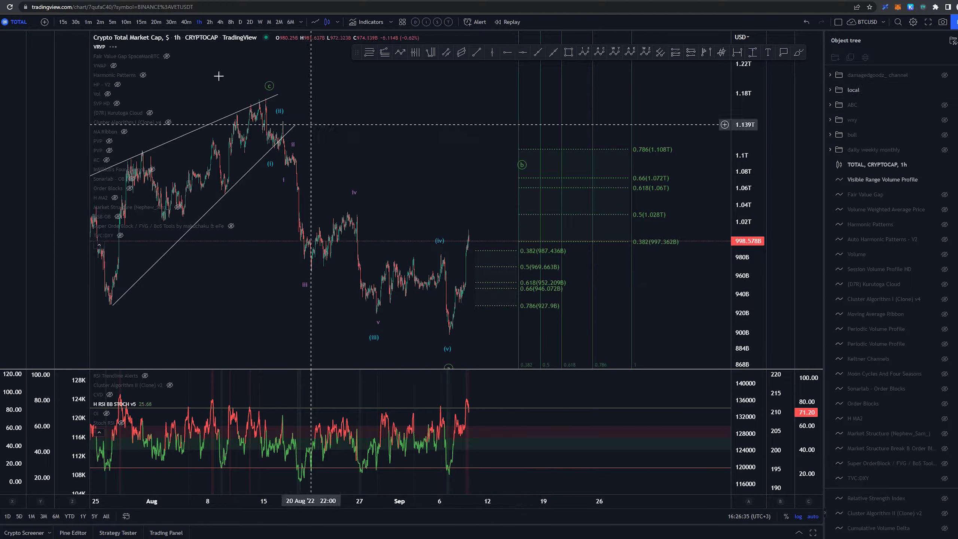
scroll(459, 162, up, 2)
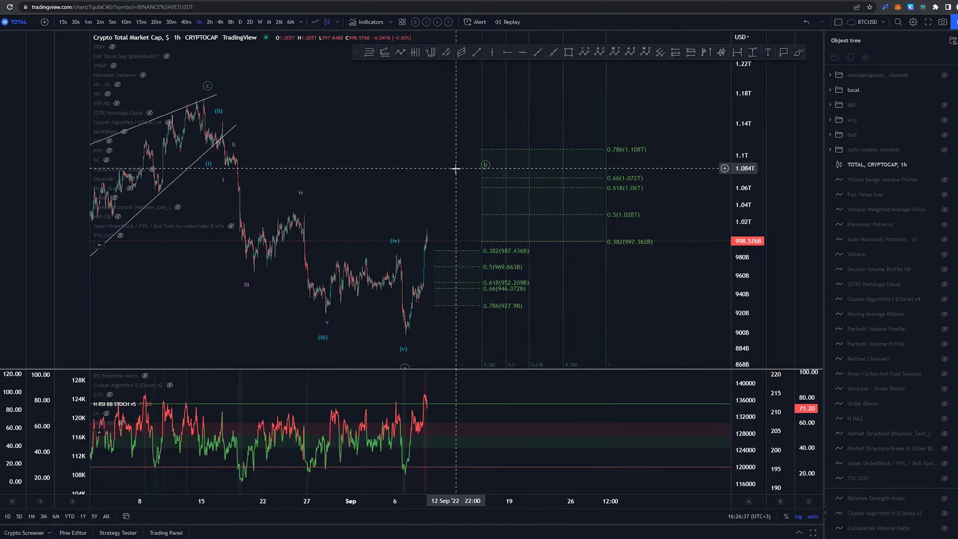
scroll(449, 167, up, 1)
drag(401, 159, 415, 159)
key(alt+b)
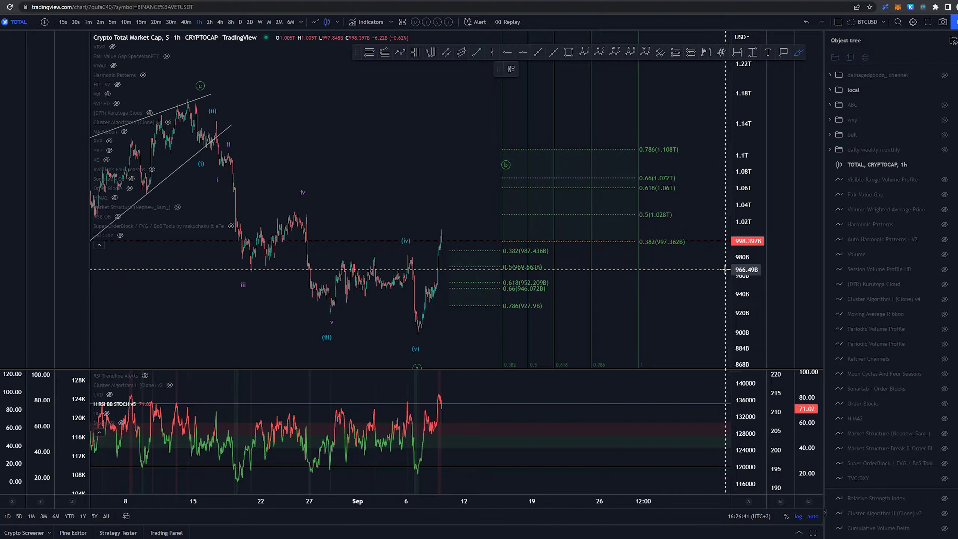
drag(545, 278, 464, 291)
key(ctrl+z)
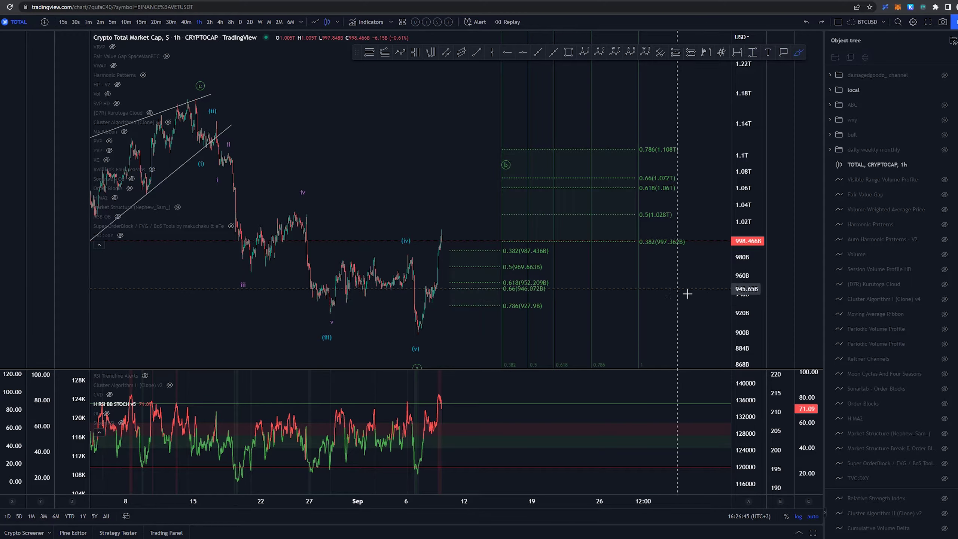
- Add a price alert on the total market cap just below 960B, accepting the data warning
click(724, 278)
click(696, 288)
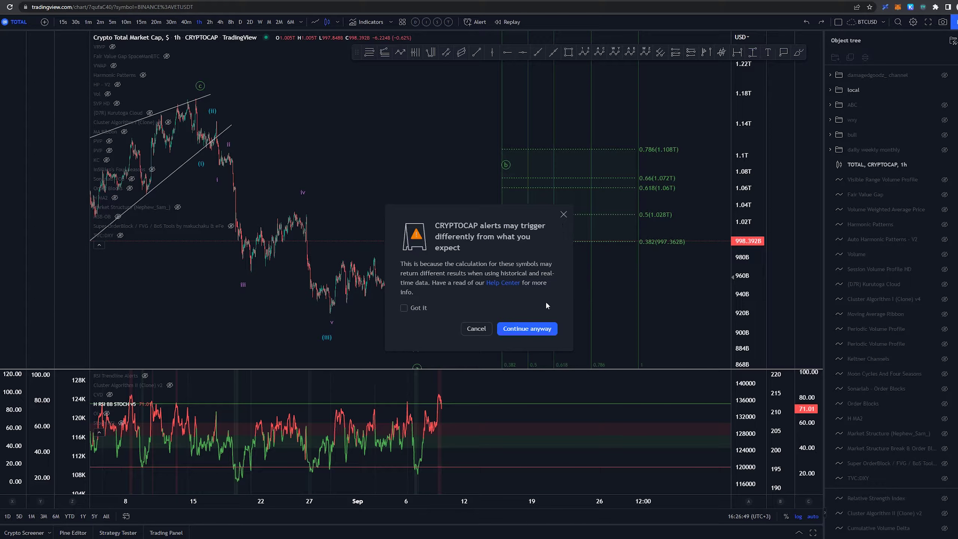
click(541, 327)
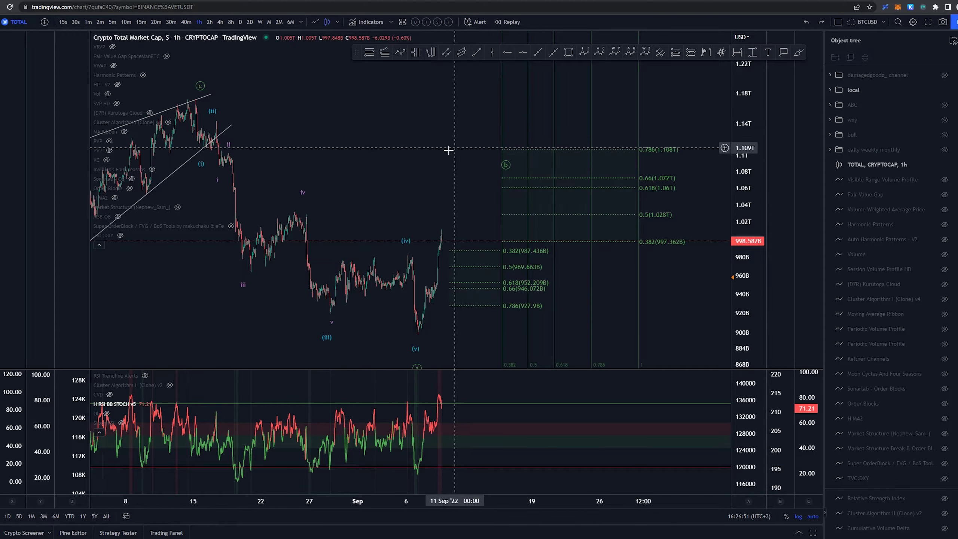
- Sketch the rise from the wave (v) low up to circled b with the brush, and undo it
scroll(500, 160, down, 3)
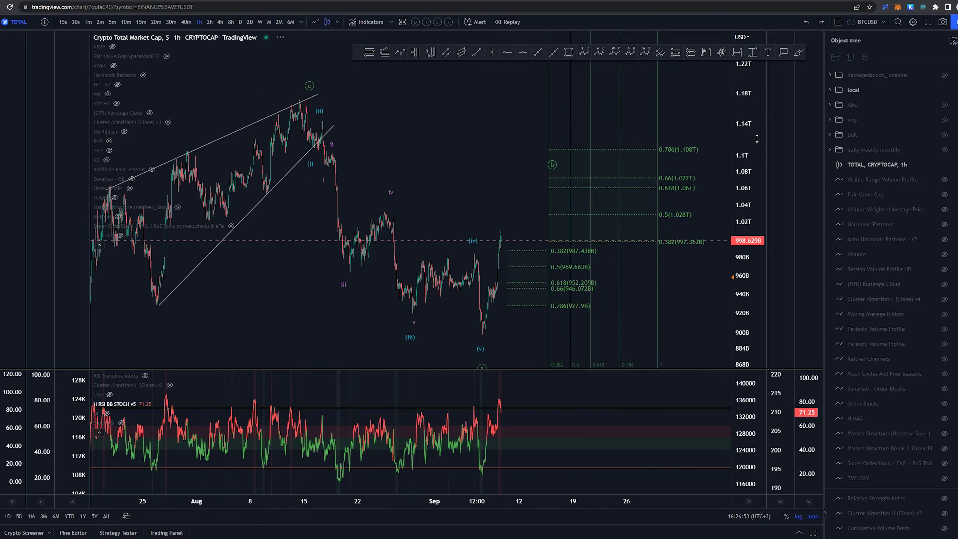
drag(758, 137, 716, 206)
drag(657, 283, 623, 258)
mouse_move(442, 275)
mouse_down()
mouse_move(499, 249)
mouse_move(526, 161)
mouse_move(509, 141)
mouse_up()
key(ctrl+z)
key(ctrl+z)
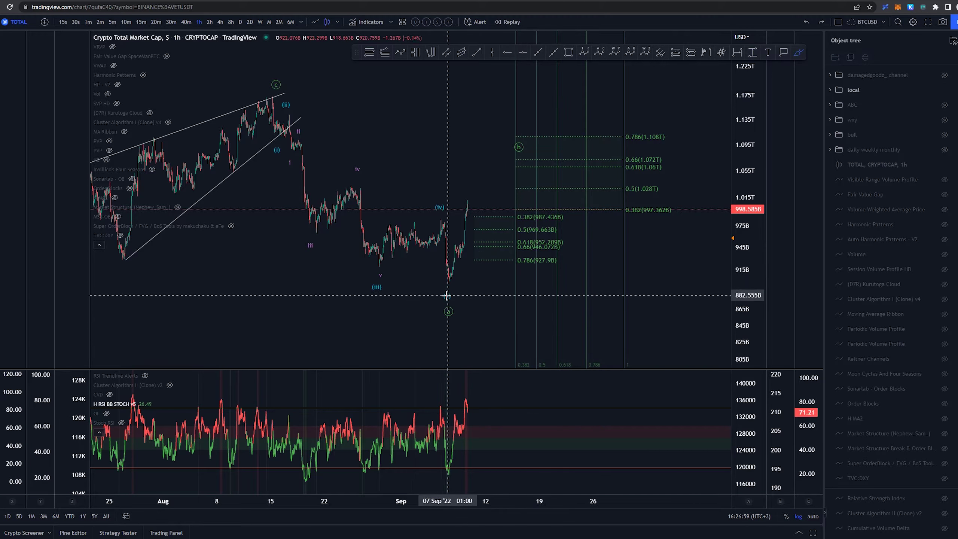
- Trace the rally from the wave (v) low to the September high and mark the base of the time retracement levels, undoing both strokes
drag(448, 291, 473, 195)
key(ctrl+z)
drag(534, 363, 523, 368)
key(ctrl+z)
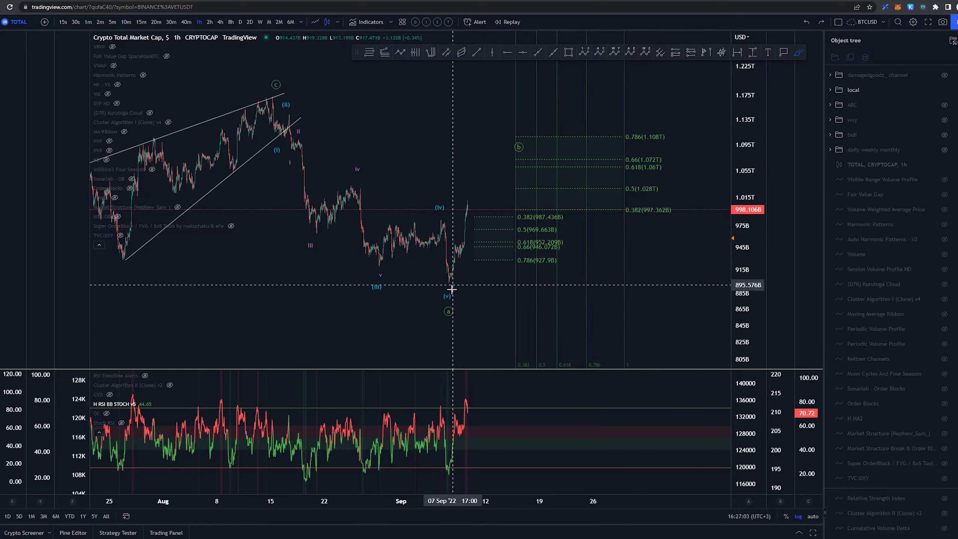
key(ctrl+y)
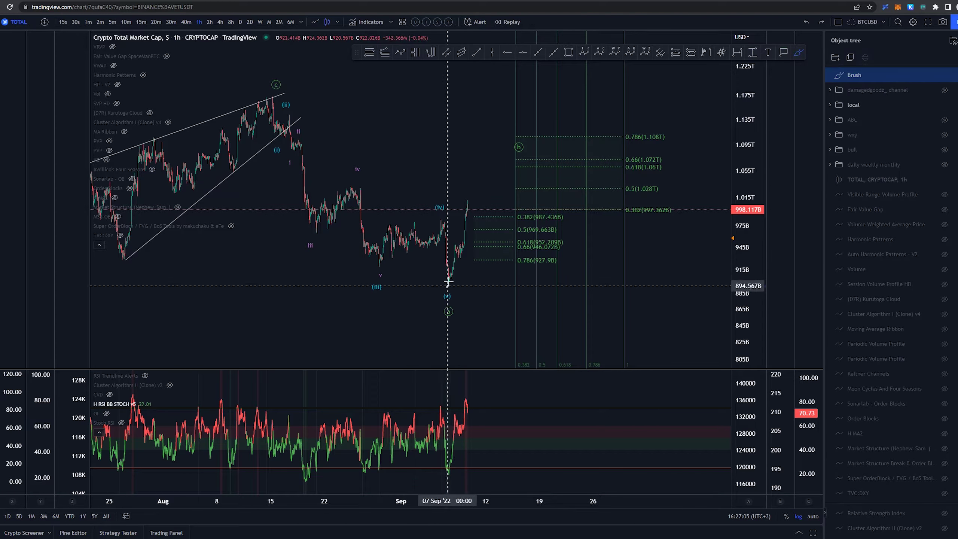
key(ctrl+z)
- Trace the drop from circled c to the wave (v) low and a continuation from the September high toward circled b, undoing both
drag(273, 99, 439, 283)
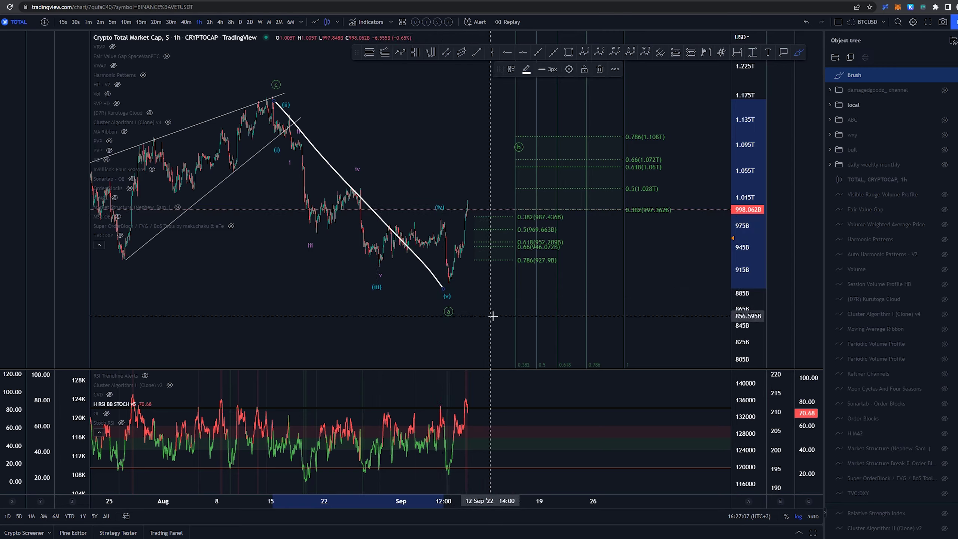
key(ctrl+z)
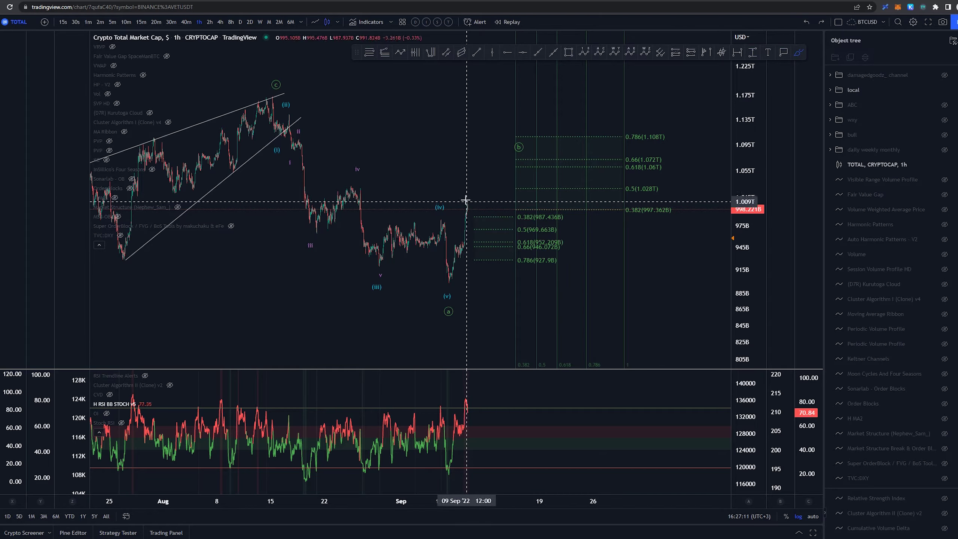
mouse_move(472, 200)
mouse_down()
mouse_move(496, 243)
mouse_move(512, 174)
mouse_up()
key(ctrl+z)
key(ctrl+z)
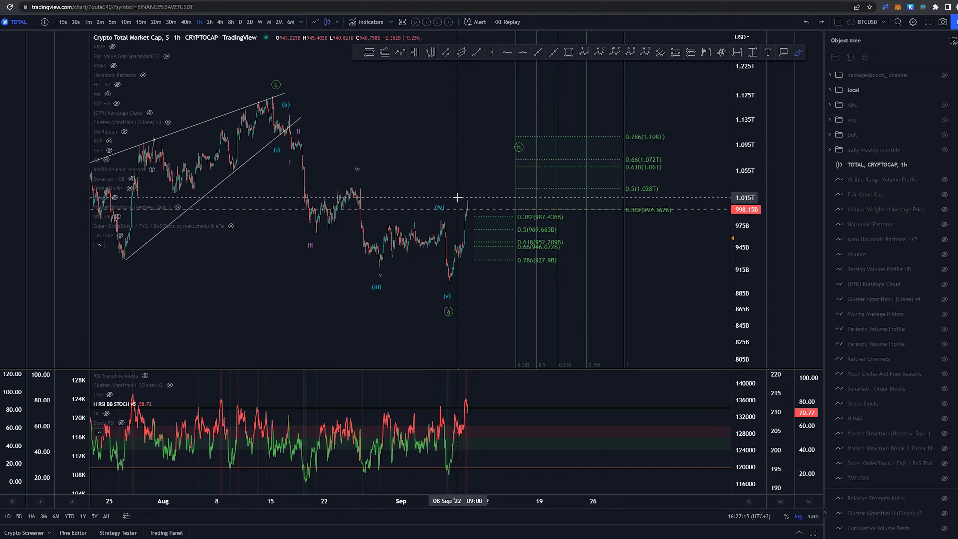
- Circle the entire decline from circled c down to the wave (v) low with the brush, and delete the mark
scroll(458, 197, down, 4)
mouse_move(610, 164)
mouse_down()
mouse_move(473, 119)
mouse_move(561, 274)
mouse_up()
key(ctrl+z)
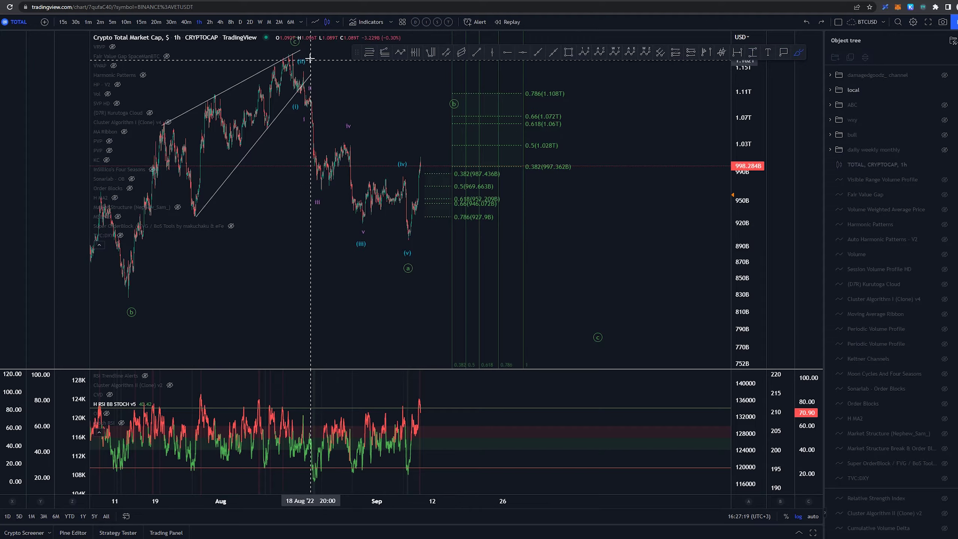
mouse_move(309, 57)
mouse_down()
mouse_move(351, 237)
mouse_move(312, 53)
mouse_up()
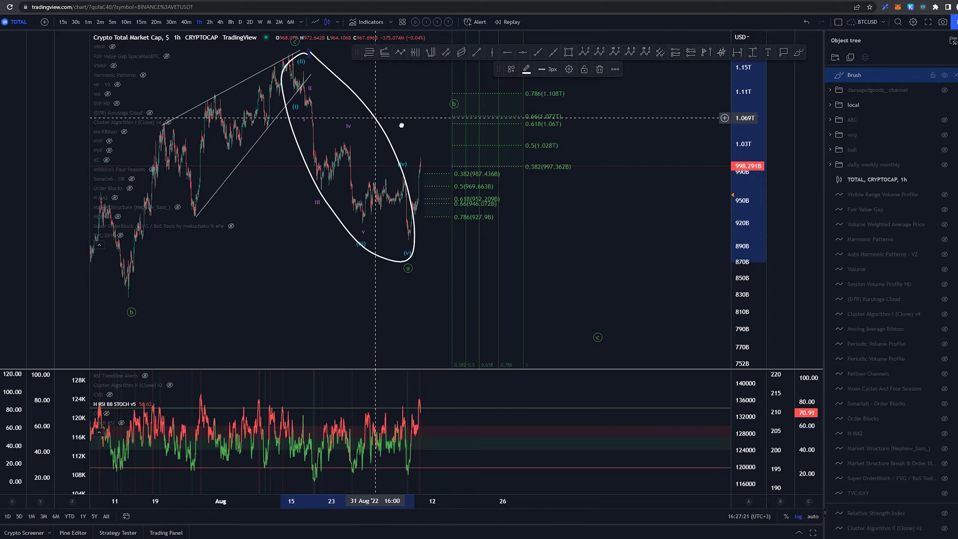
mouse_move(400, 159)
mouse_down()
mouse_move(588, 222)
mouse_move(675, 279)
mouse_up()
key(Delete)
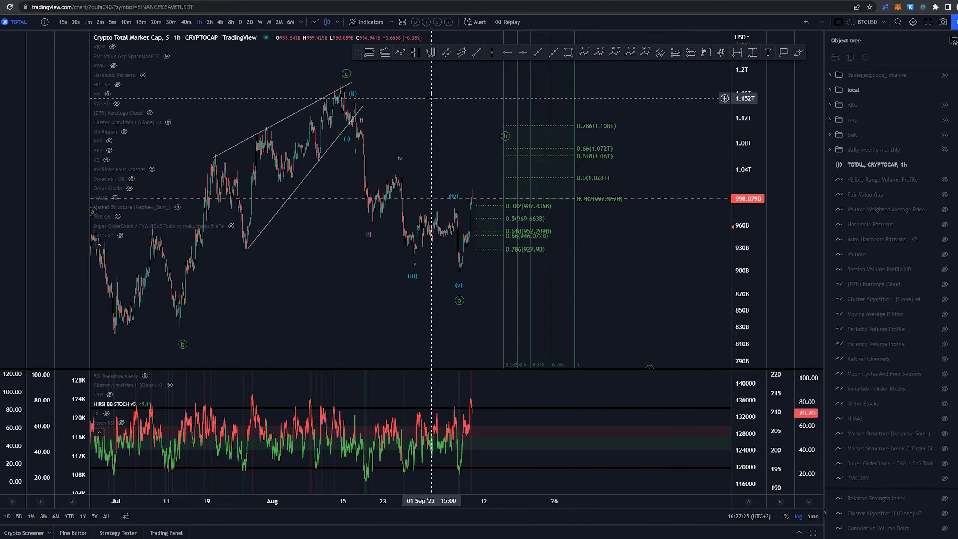
- Switch the chart to the 4-hour timeframe to show the full decline since late 2021
click(221, 22)
drag(737, 120, 727, 348)
scroll(618, 302, down, 1)
drag(620, 237, 645, 278)
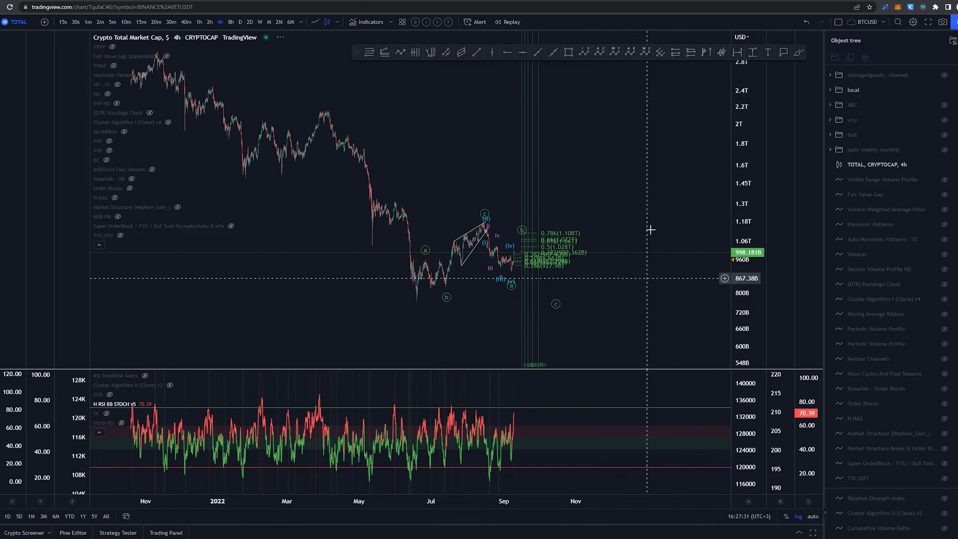
drag(558, 105, 618, 141)
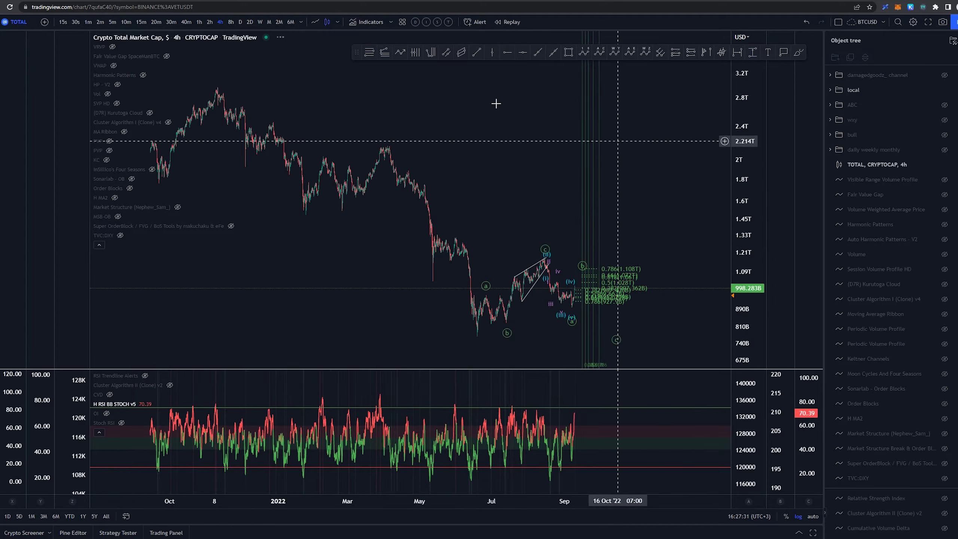
- Show the channel drawing group and hide its arithmetic channel, keeping only the log channel displayed
click(945, 75)
click(830, 75)
click(945, 105)
mouse_move(719, 169)
mouse_down()
mouse_move(693, 136)
mouse_move(685, 150)
mouse_up()
- Circle the January and June 2022 lows on the lower channel line with the brush, deleting the June mark
key(alt+b)
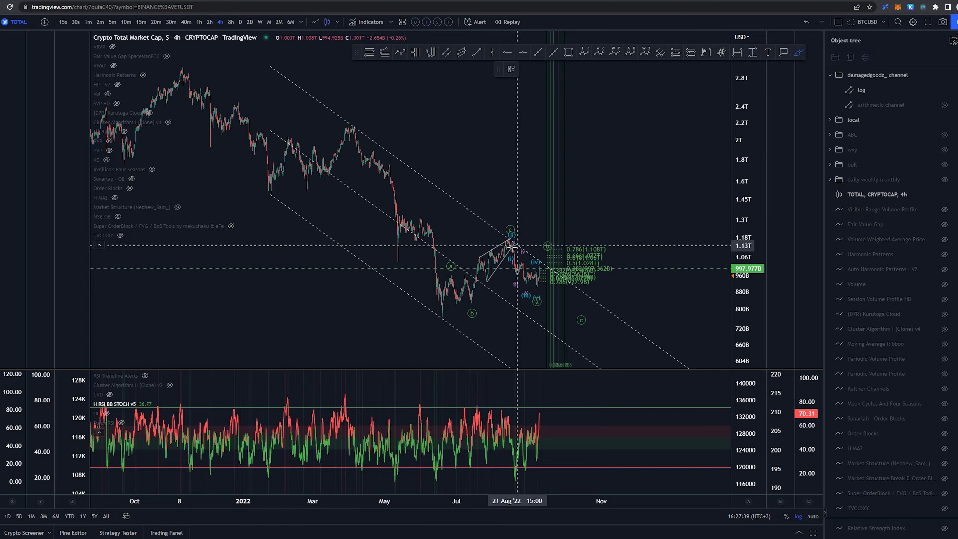
drag(271, 181, 269, 184)
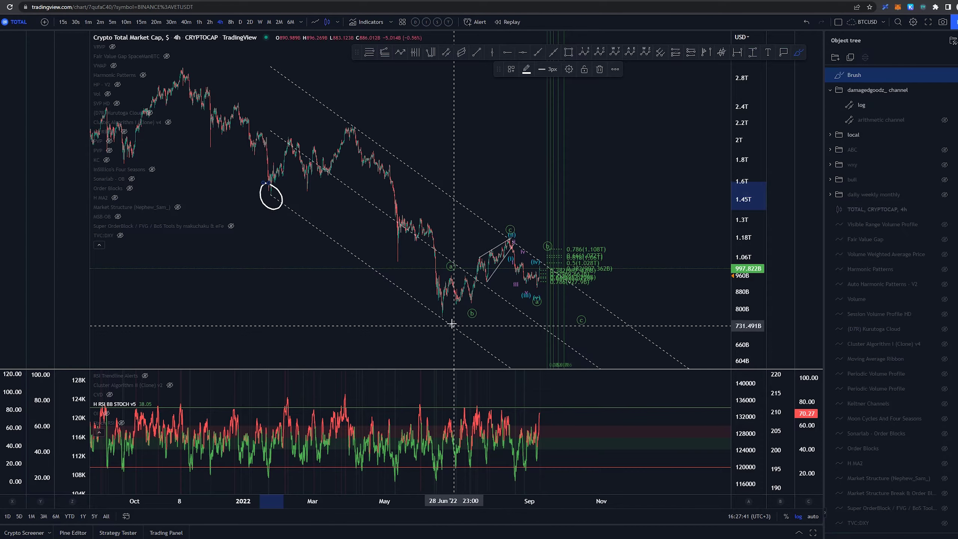
drag(440, 308, 437, 310)
key(Delete)
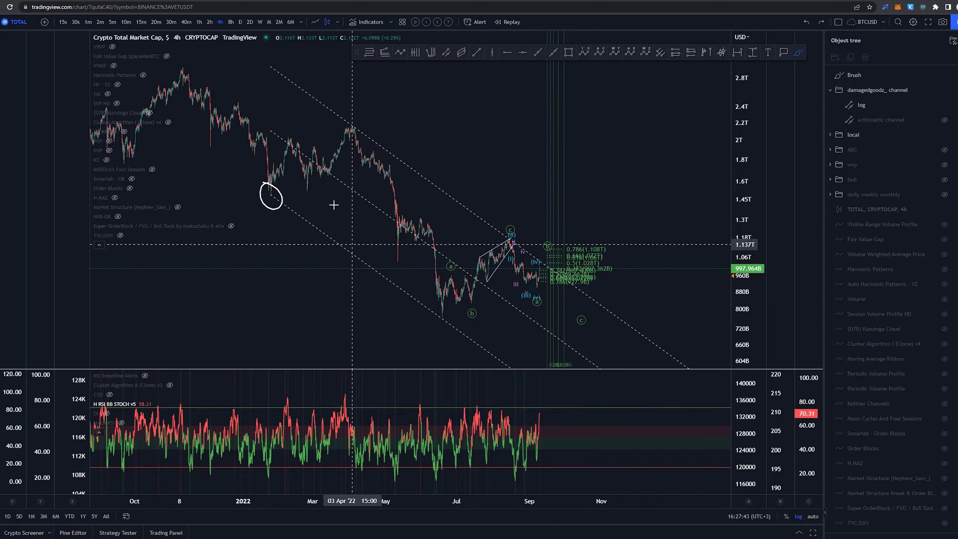
- Switch the chart to the daily timeframe and delete the brush circle at the January 2022 low
click(240, 21)
right_click(598, 162)
click(619, 169)
scroll(566, 166, down, 4)
drag(556, 145, 493, 147)
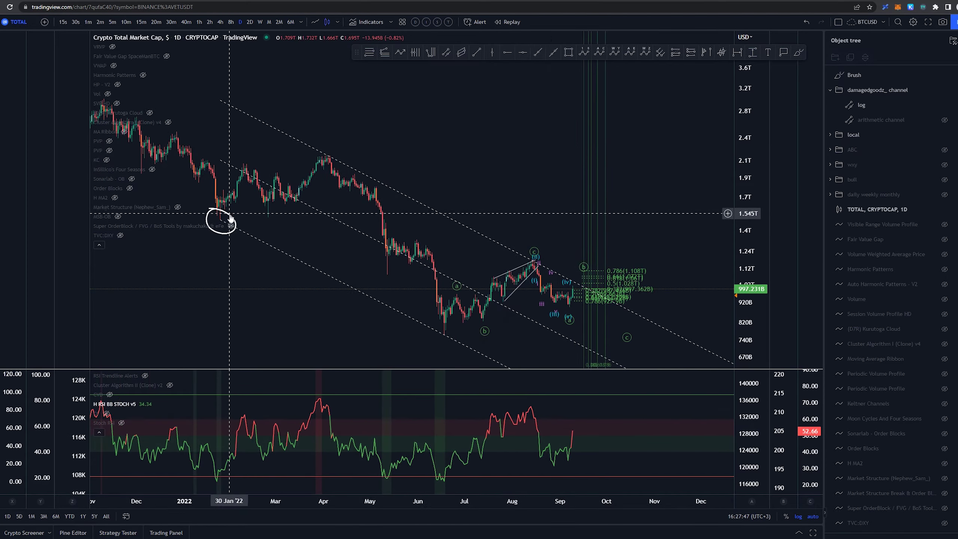
click(230, 218)
key(Delete)
- Circle the channel's touch points at the January 2022 low, the spring high and the August high with the brush, undoing each
scroll(429, 176, down, 1)
key(alt+b)
mouse_move(272, 219)
mouse_down()
mouse_move(288, 224)
mouse_move(274, 221)
mouse_up()
key(ctrl+z)
drag(372, 147, 369, 147)
key(ctrl+z)
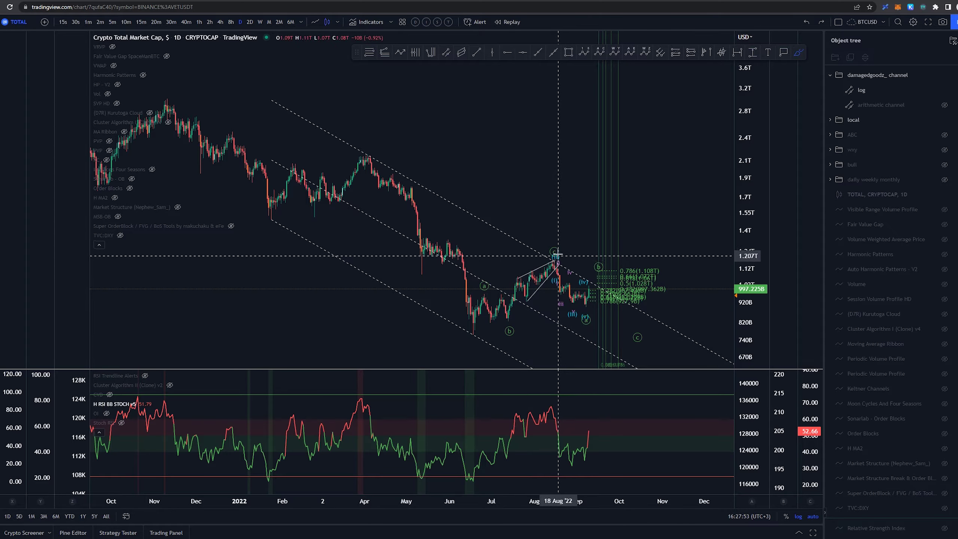
drag(558, 253, 540, 251)
key(ctrl+z)
- Circle the mid-August high at circled c beneath the upper channel line with the brush, and undo it
drag(741, 316, 742, 232)
scroll(665, 273, up, 1)
scroll(665, 272, up, 3)
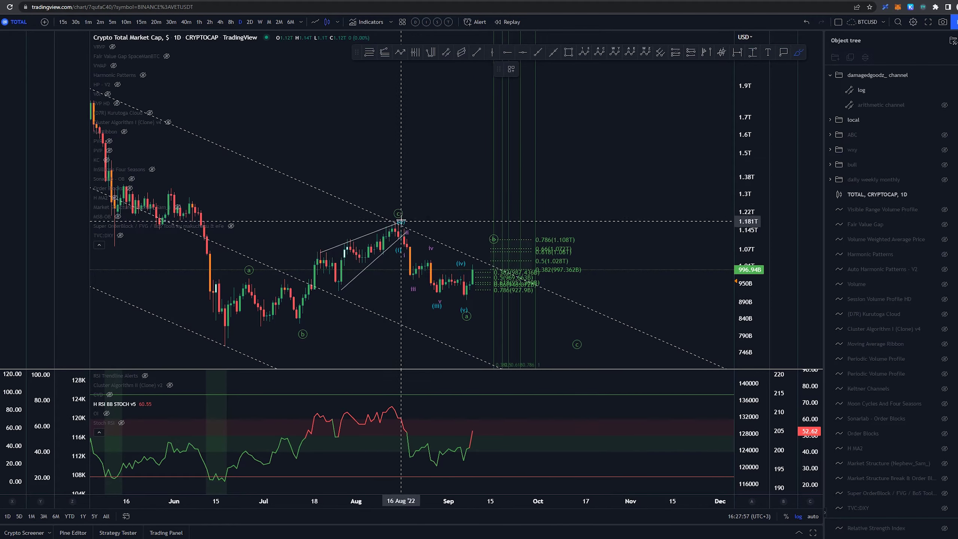
drag(400, 219, 395, 218)
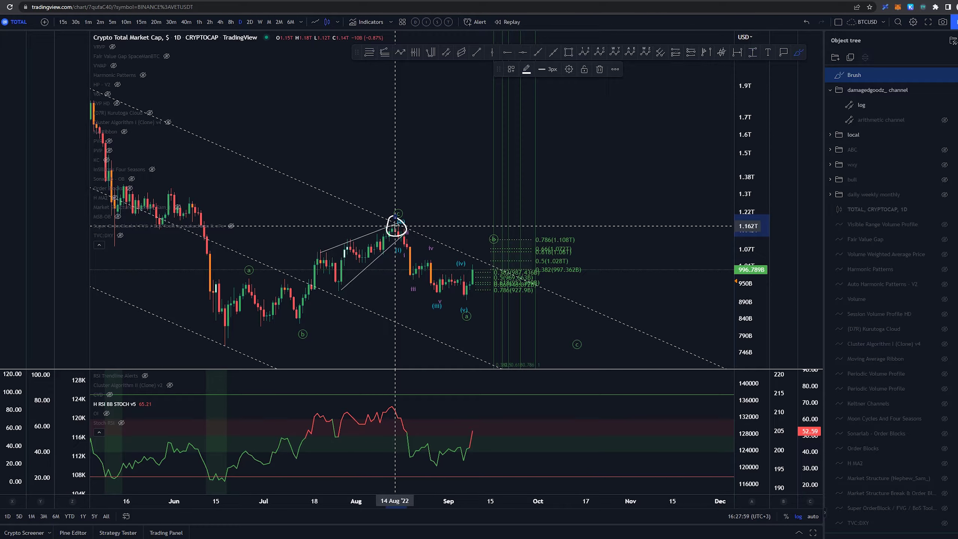
key(ctrl+z)
- Trace the rise from the wave (v) low to the upper channel line near the 0.5 (1.028T) level with the brush
scroll(746, 166, up, 2)
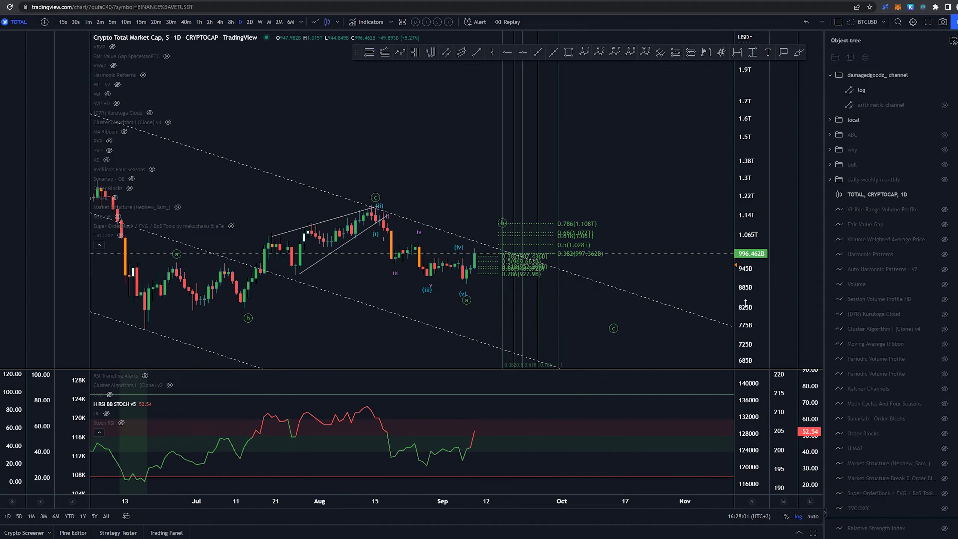
drag(747, 302, 745, 132)
drag(557, 273, 575, 199)
key(alt+b)
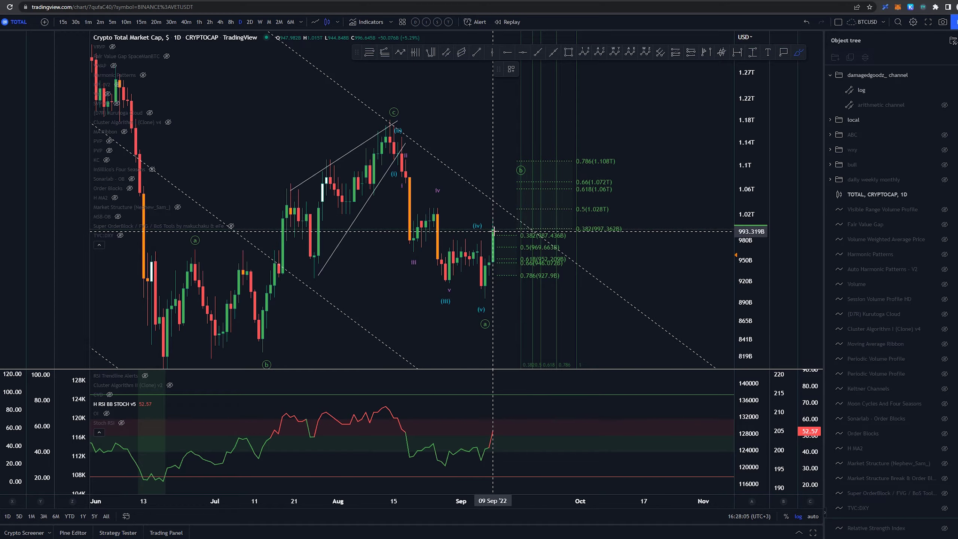
drag(487, 300, 505, 207)
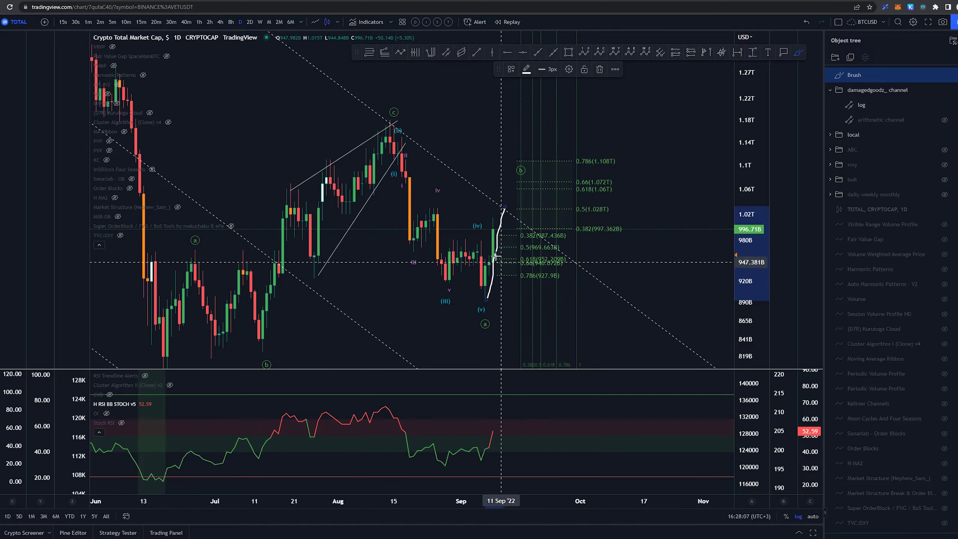
- Undo the brush trace of the rise, then mark a short upward stroke at the latest candle towards 1.02T and undo it
key(ctrl+z)
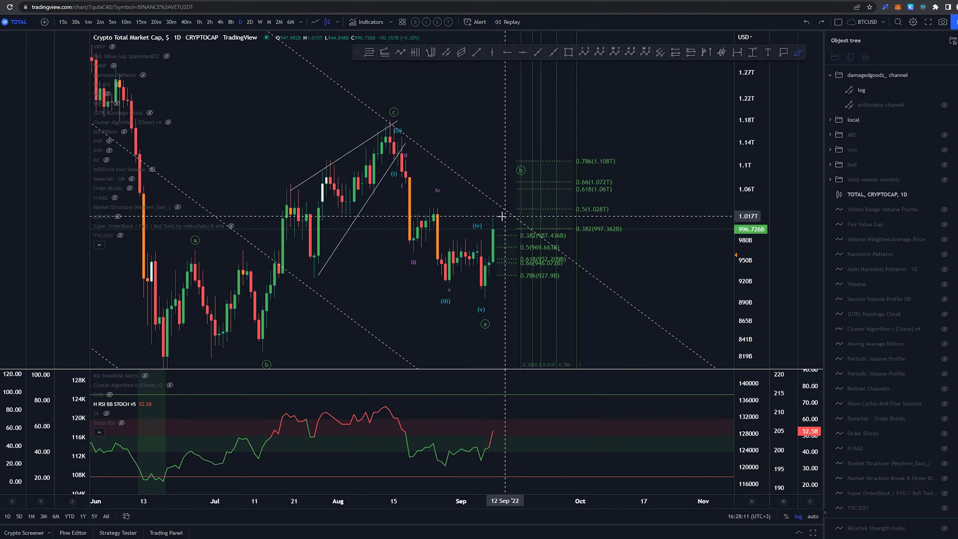
drag(496, 227, 497, 204)
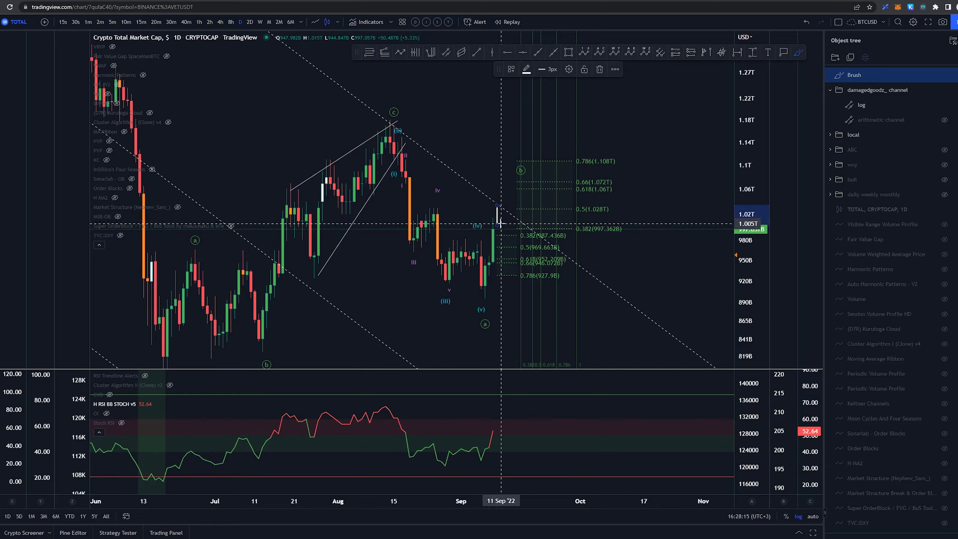
key(ctrl+z)
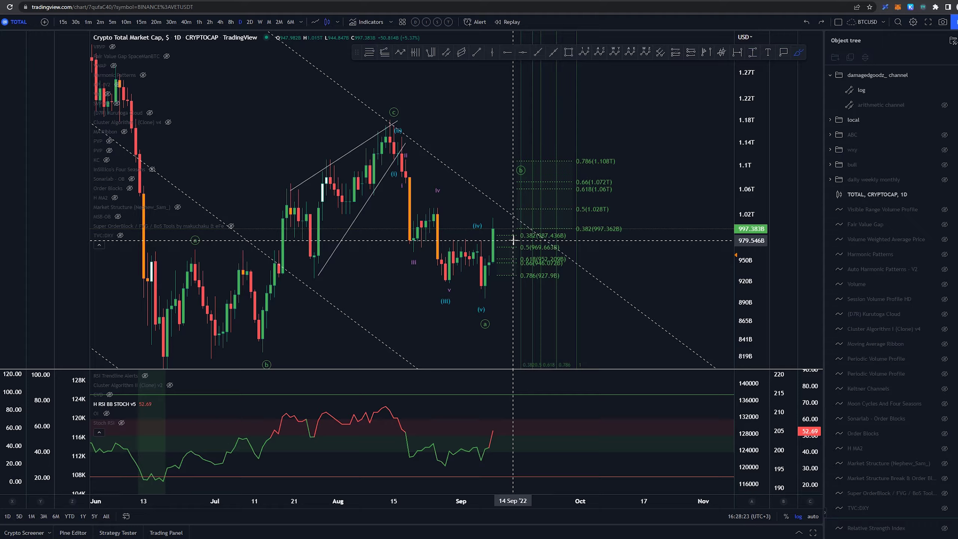
- Trace the decline from the November 2021 peak via the January low and spring high to the June low with the brush, and undo it
scroll(646, 163, down, 3)
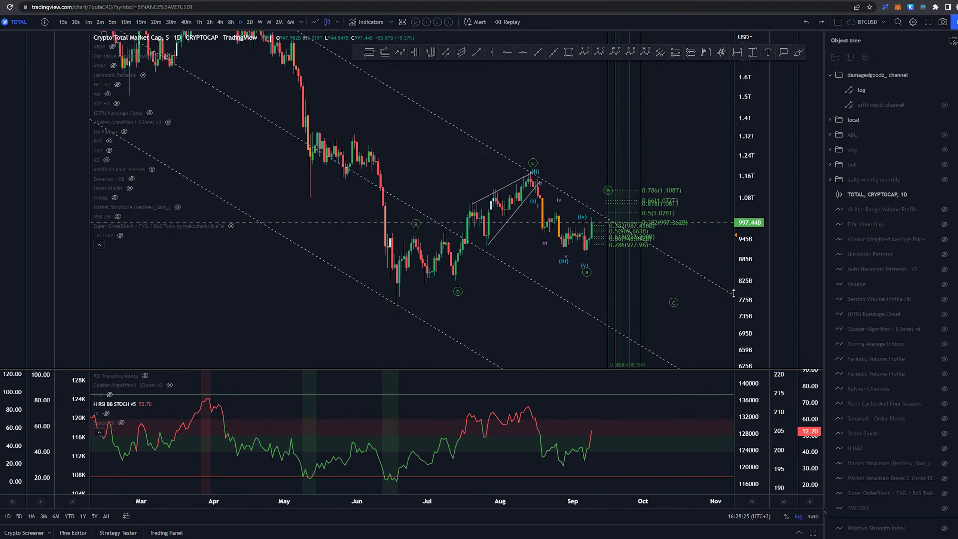
scroll(731, 309, down, 6)
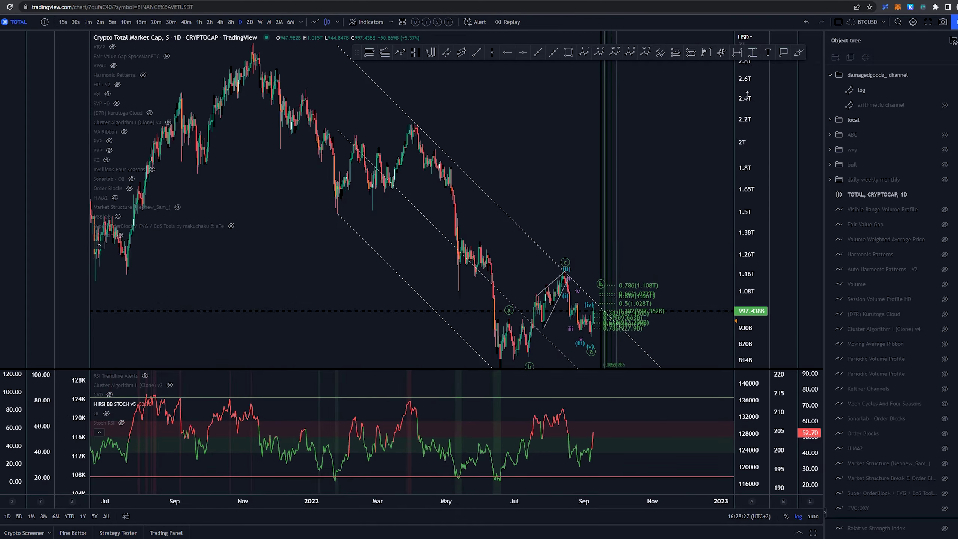
drag(749, 94, 748, 216)
key(alt+b)
mouse_move(257, 110)
mouse_down()
mouse_move(428, 170)
mouse_move(516, 327)
mouse_up()
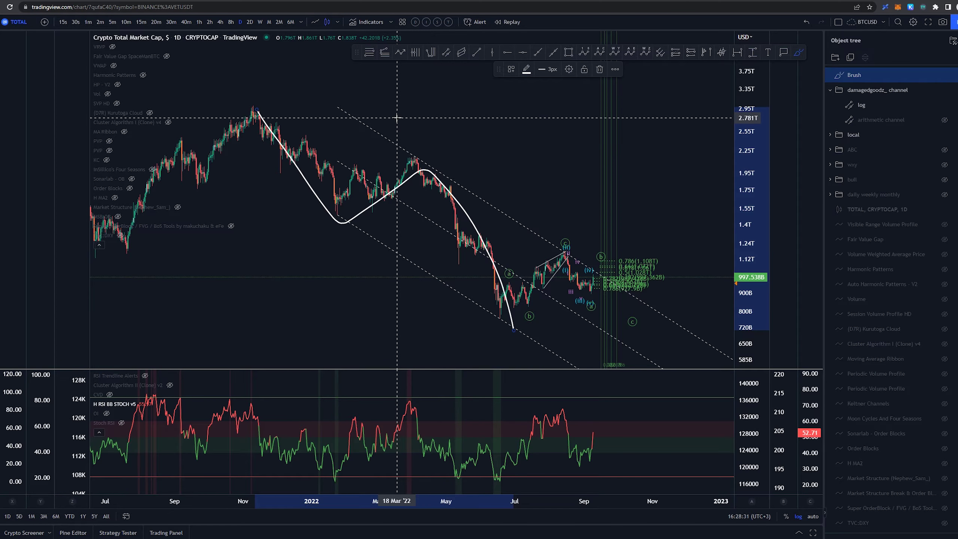
key(ctrl+z)
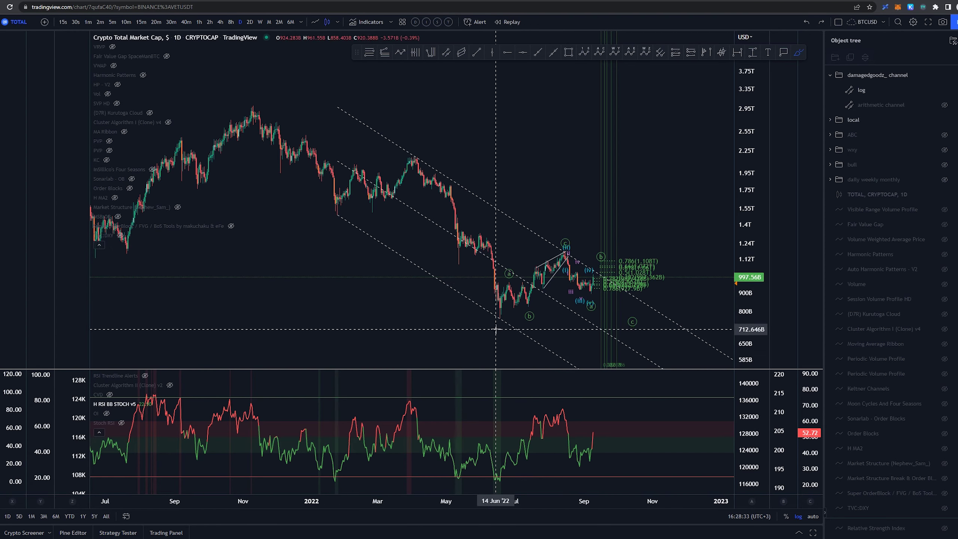
- Switch the price scale from logarithmic to linear, hide the log channel and show the arithmetic channel
click(798, 516)
drag(748, 226, 748, 170)
drag(528, 265, 479, 170)
click(944, 90)
click(945, 105)
- Mark the August price swings along the arithmetic channel's midline with the brush, and undo the strokes
scroll(674, 191, down, 3)
scroll(674, 192, up, 4)
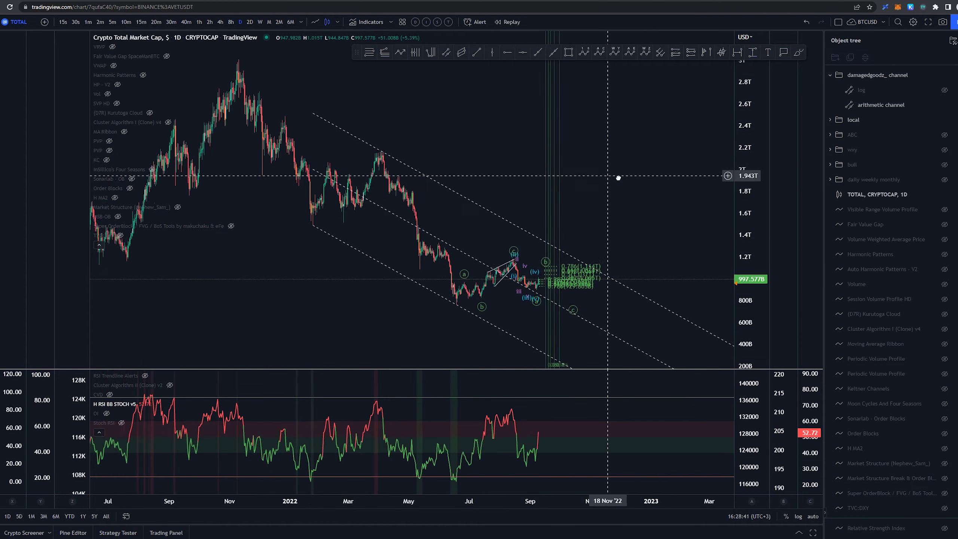
scroll(651, 196, up, 4)
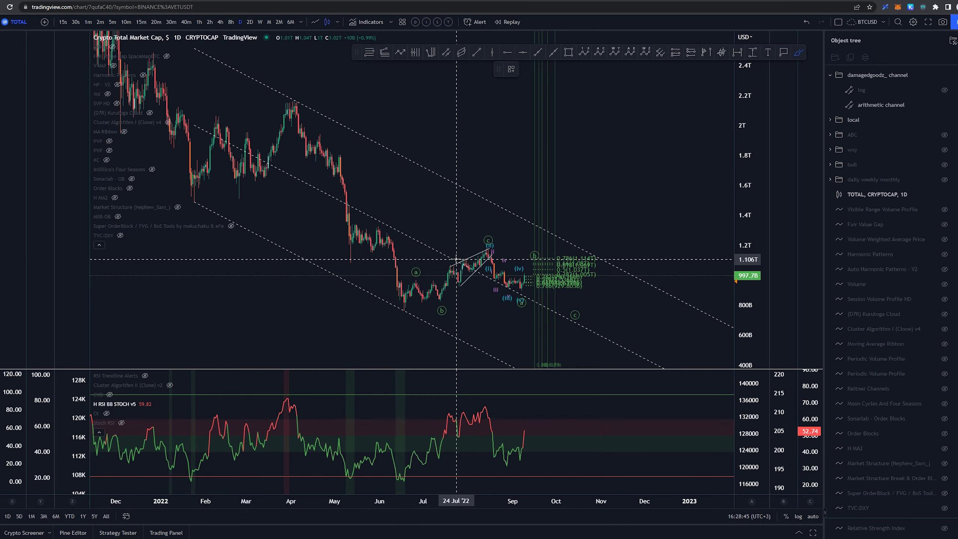
mouse_move(457, 260)
mouse_down()
mouse_move(520, 297)
mouse_move(509, 287)
mouse_up()
key(ctrl+z)
key(ctrl+z)
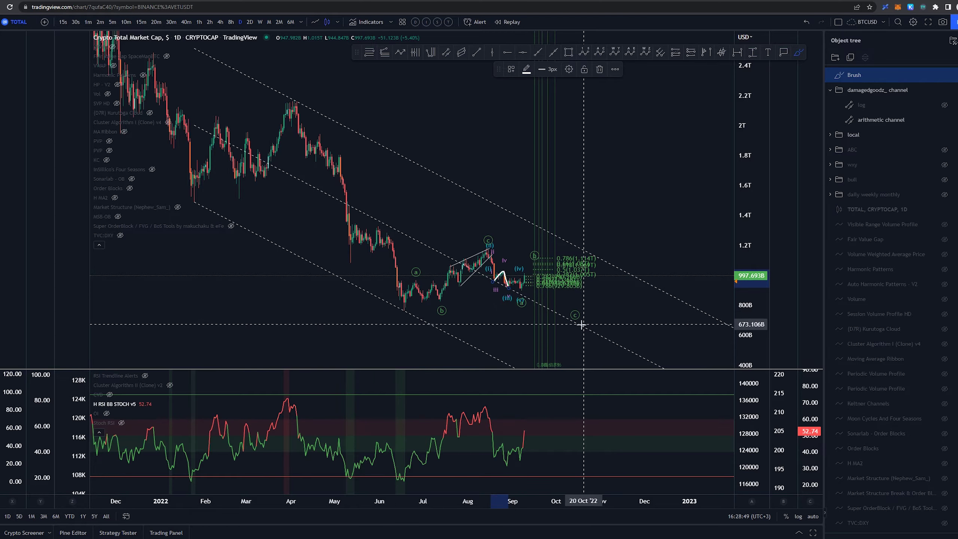
key(ctrl+z)
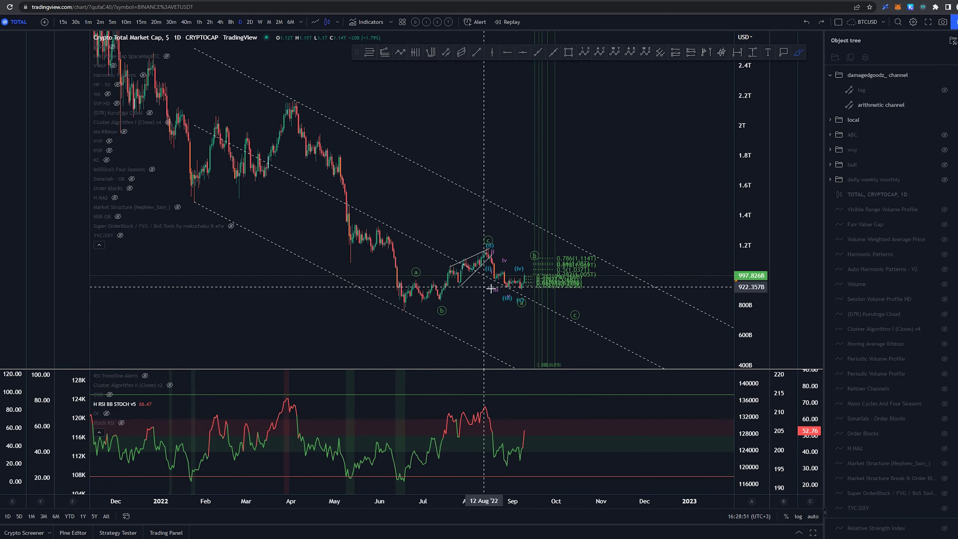
- Hide the channel group and frame the price history from the 2021 peak onwards on the linear scale
click(945, 90)
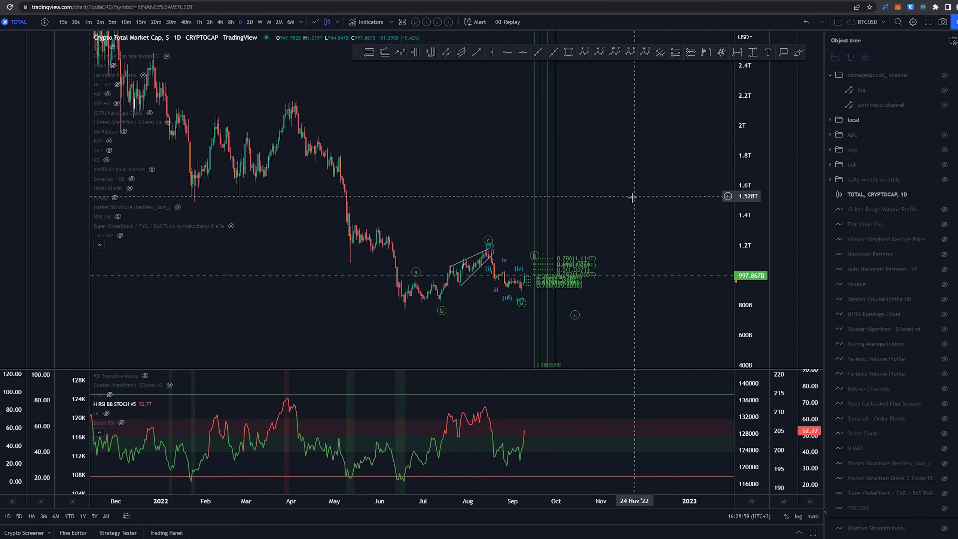
drag(581, 203, 630, 192)
scroll(630, 195, down, 3)
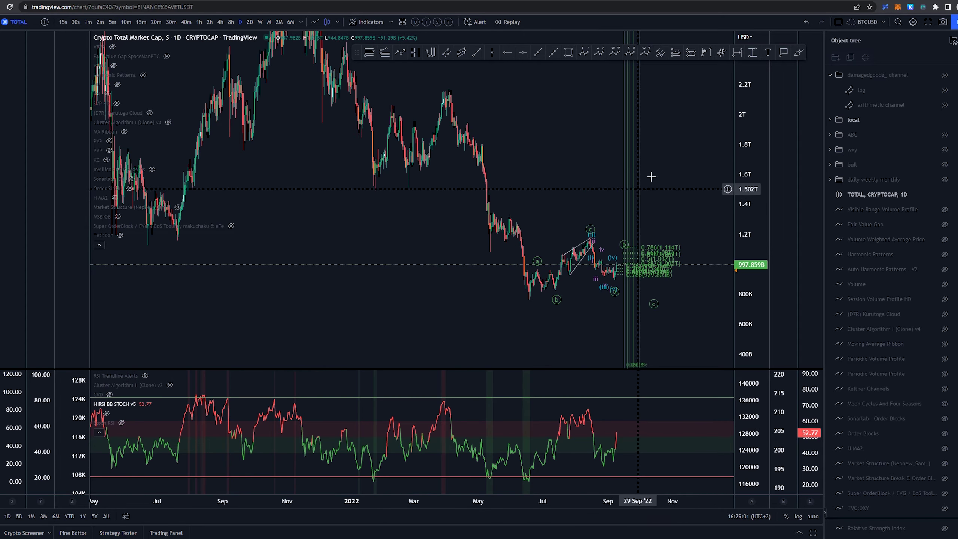
drag(745, 147, 728, 256)
drag(673, 148, 600, 162)
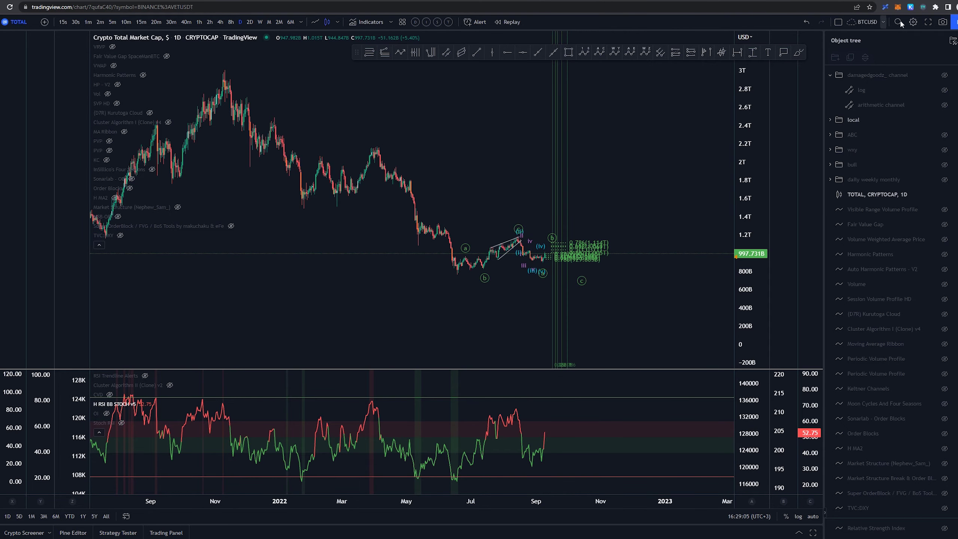
- Show the ABC wave count group, hide the local group, and hide the ABC group again
click(945, 135)
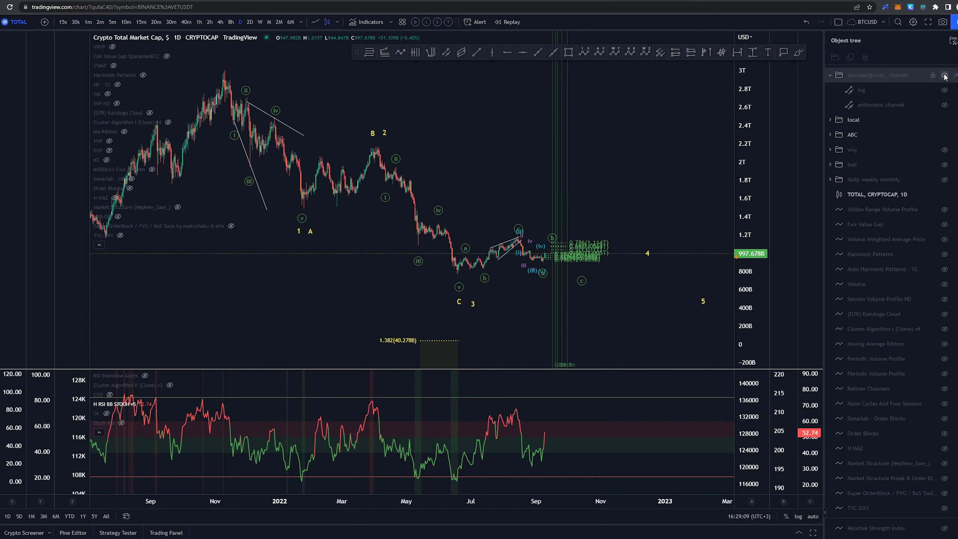
click(946, 120)
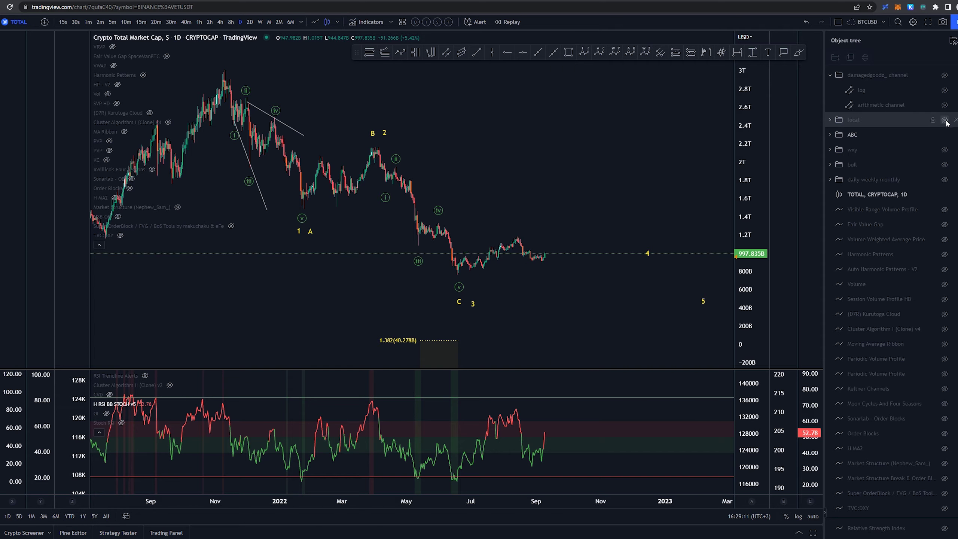
click(945, 135)
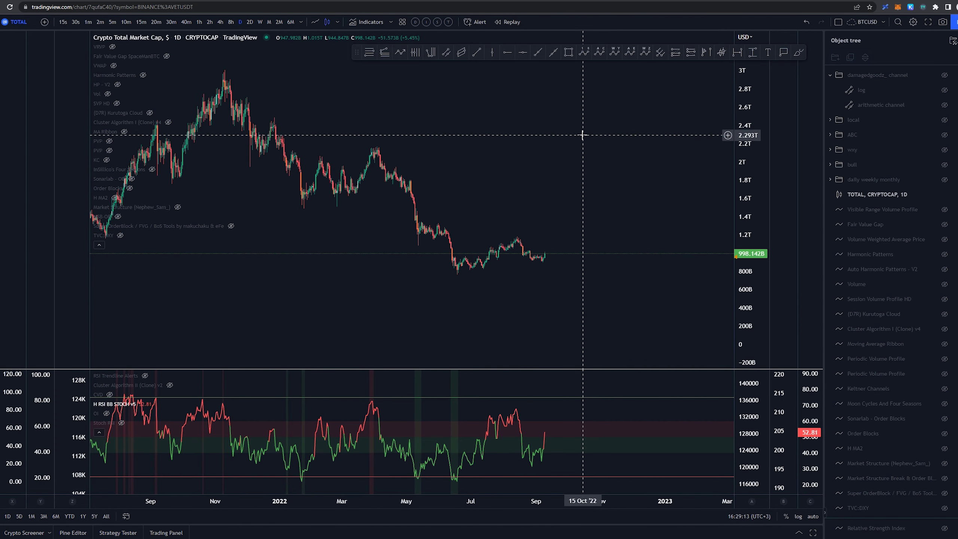